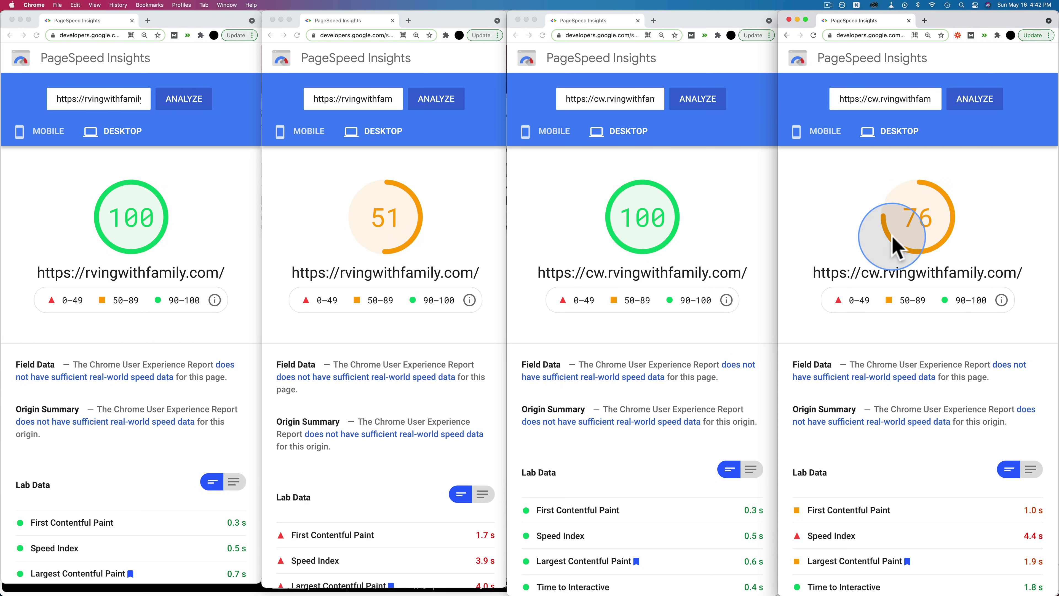
Show mobile results in all four reports, scoring 94, 22, 96 and 34
click(821, 132)
click(551, 132)
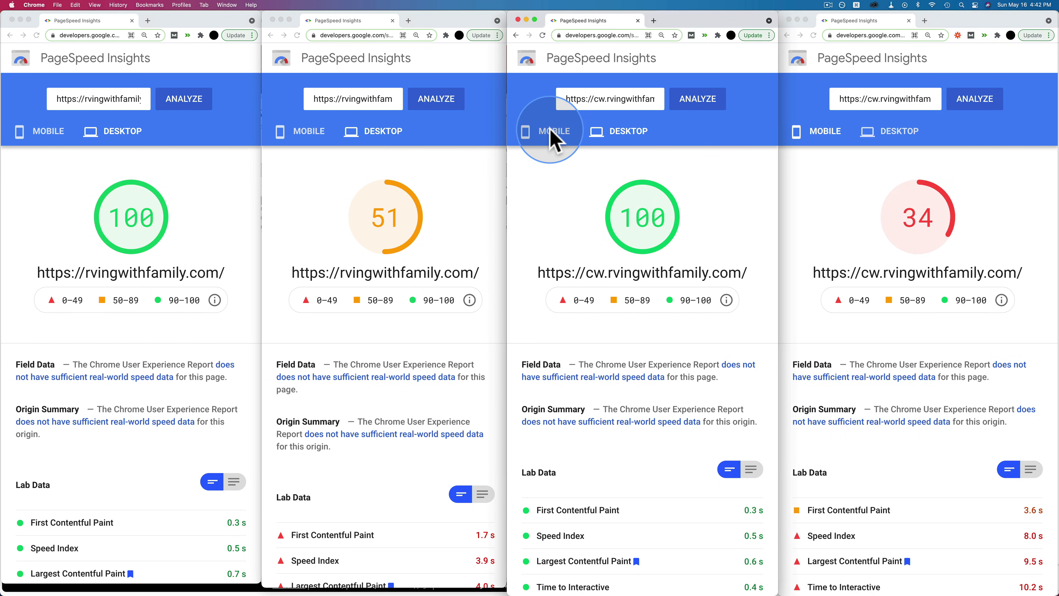
click(309, 131)
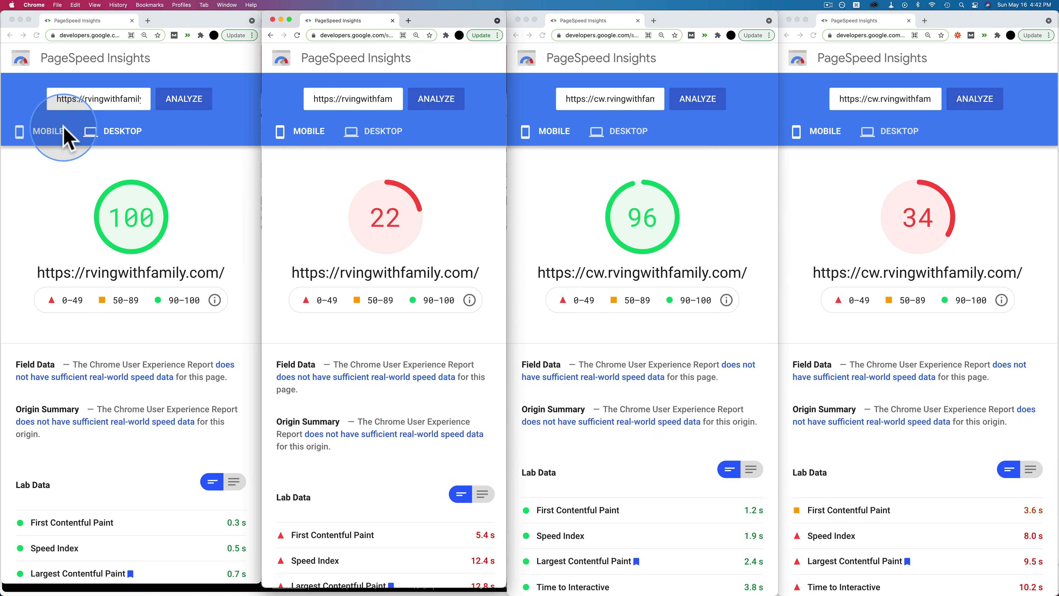
click(47, 132)
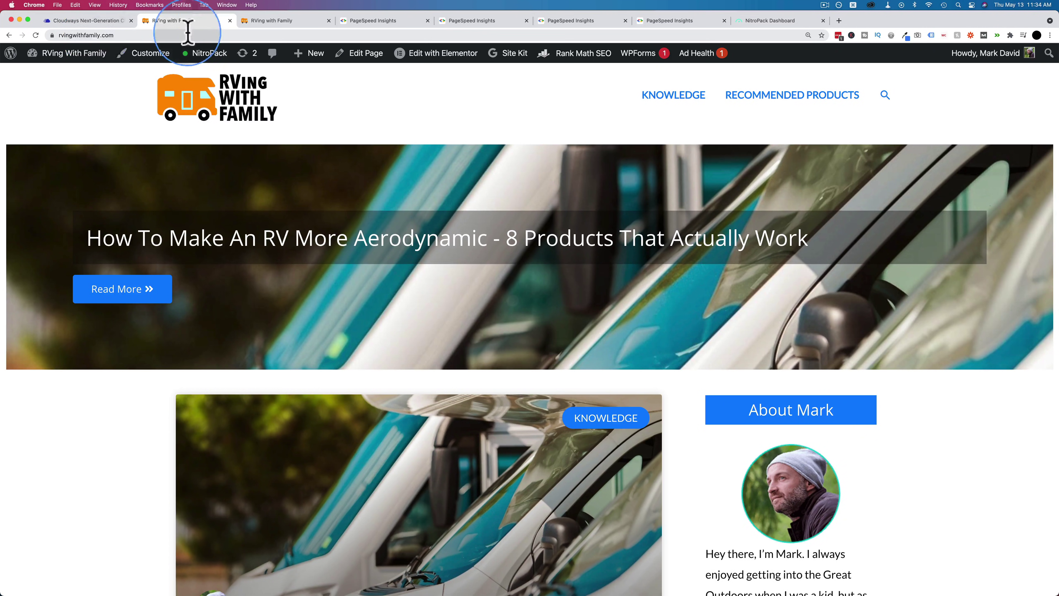
Scroll through the cw.rvingwithfamily.com homepage, then select the main rvingwithfamily.com address
click(261, 26)
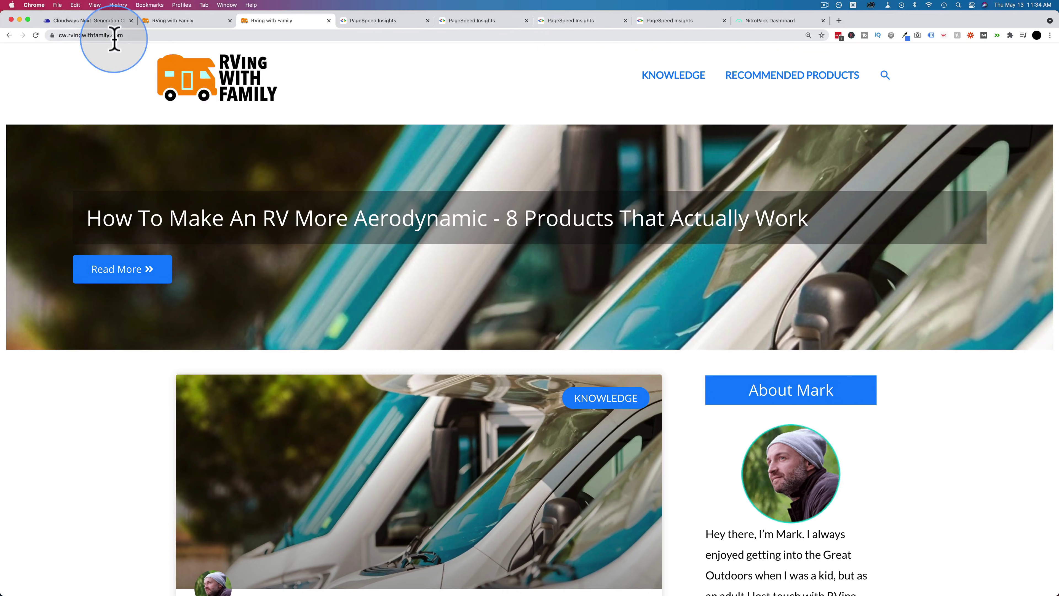
scroll(150, 138, down, 3)
scroll(150, 137, down, 10)
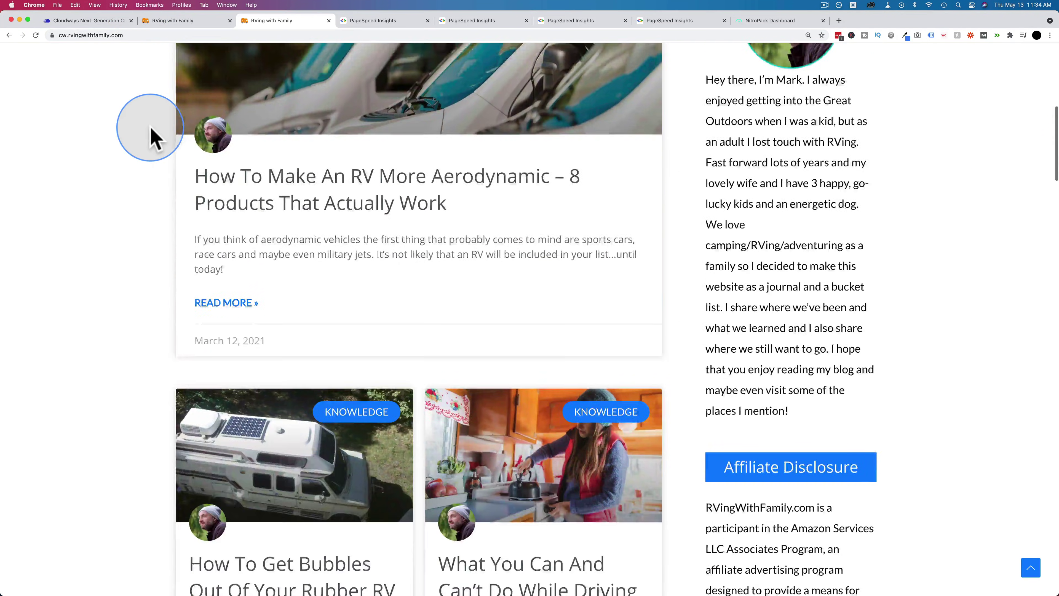
scroll(152, 129, up, 5)
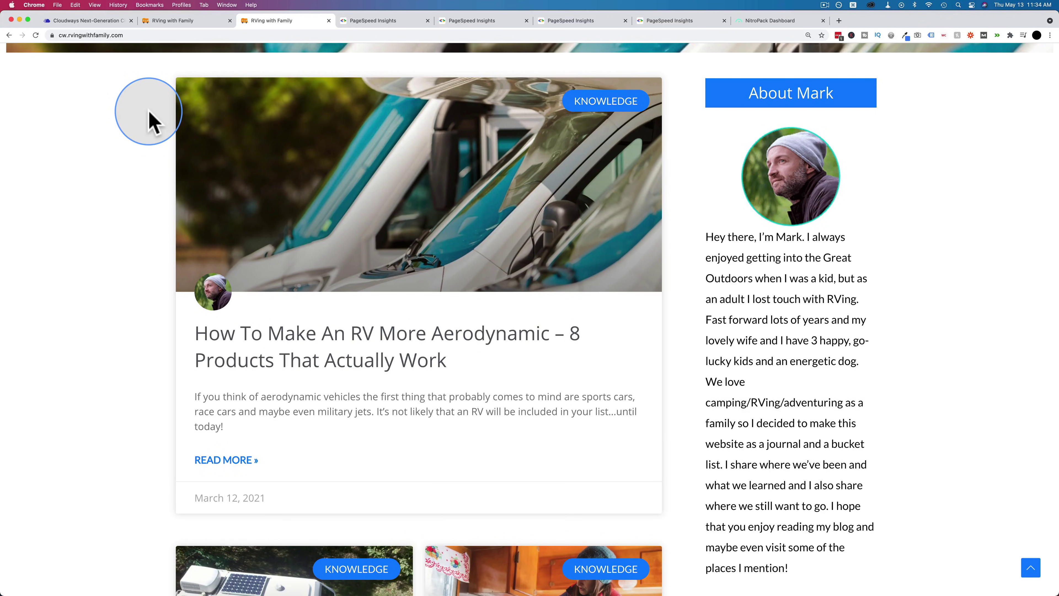
scroll(151, 121, up, 7)
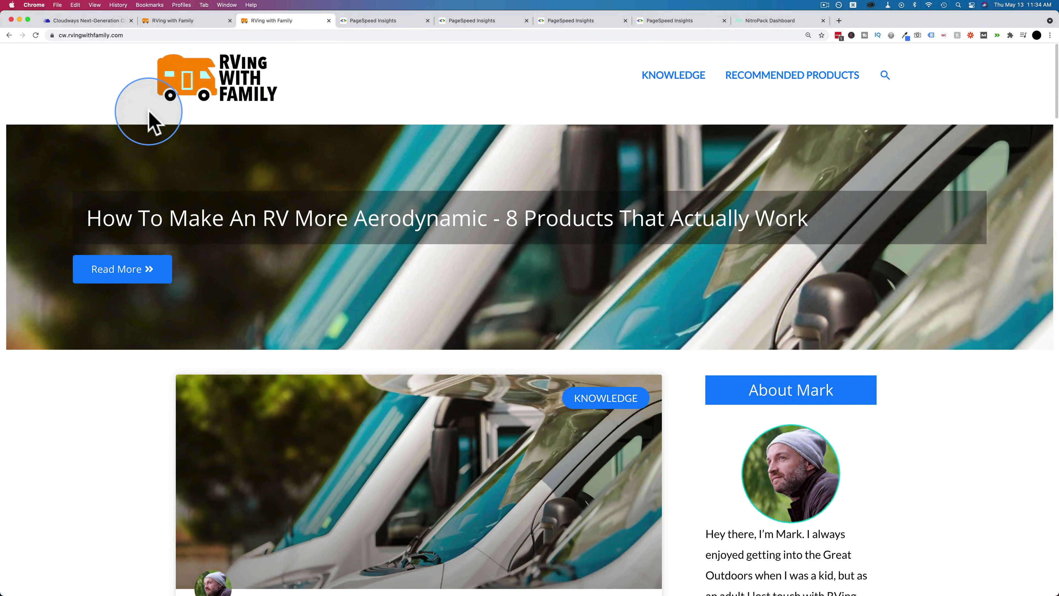
click(175, 21)
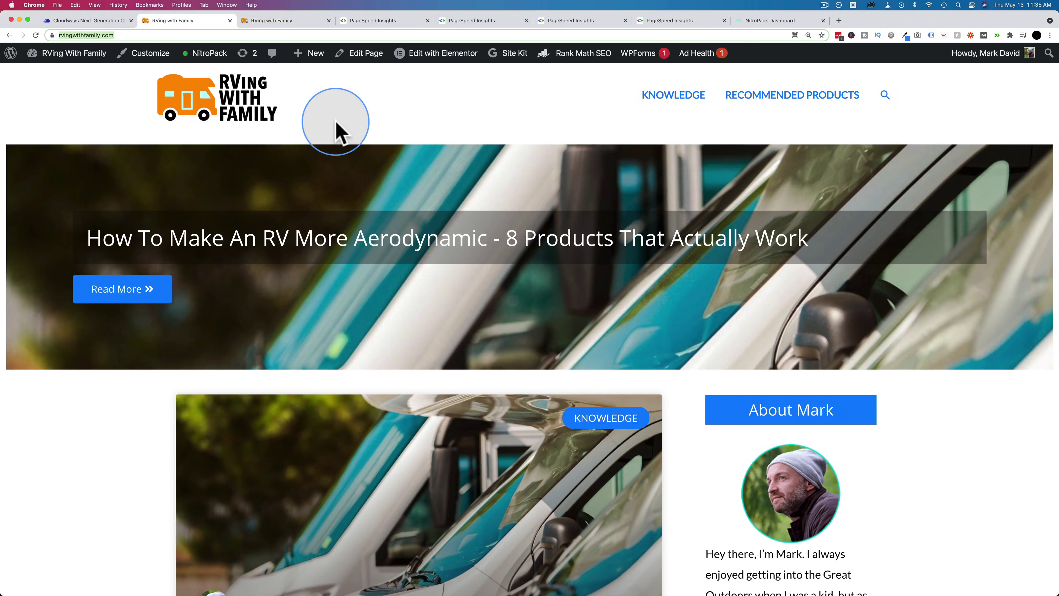
click(132, 35)
key(super+c)
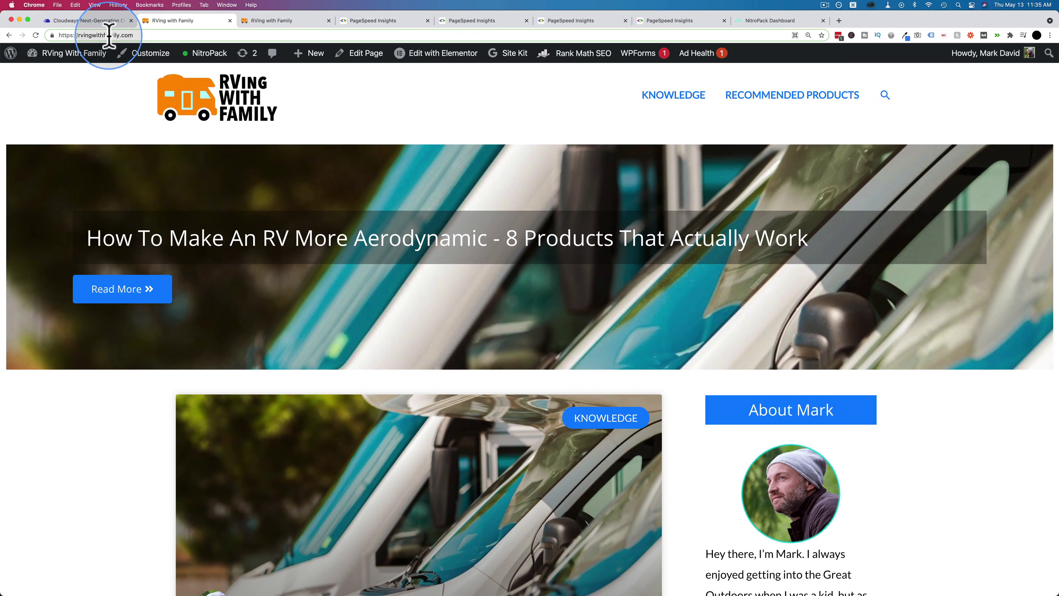
click(378, 22)
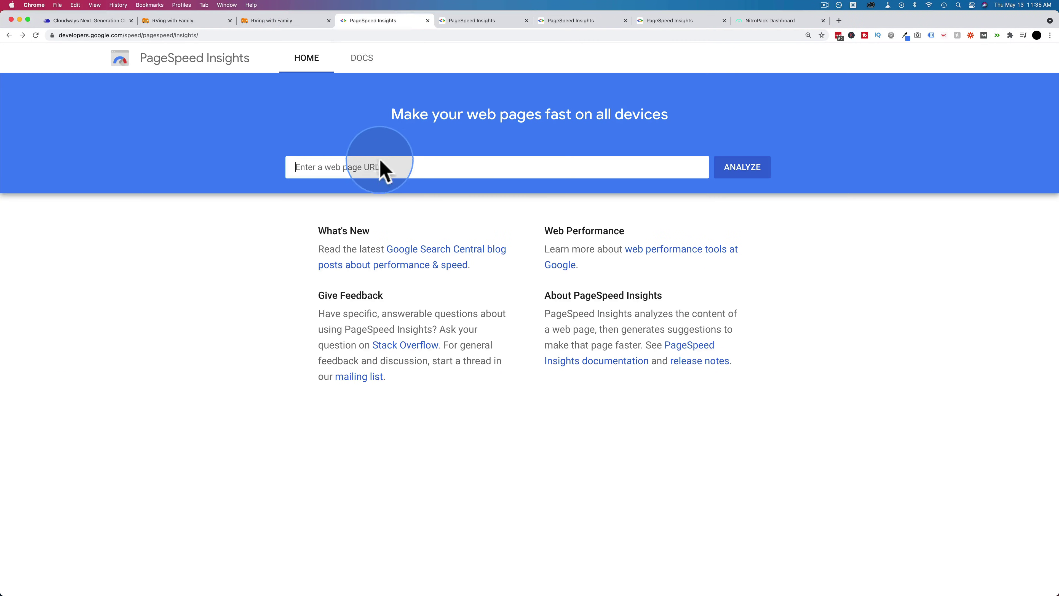
click(381, 166)
key(super+v)
click(744, 169)
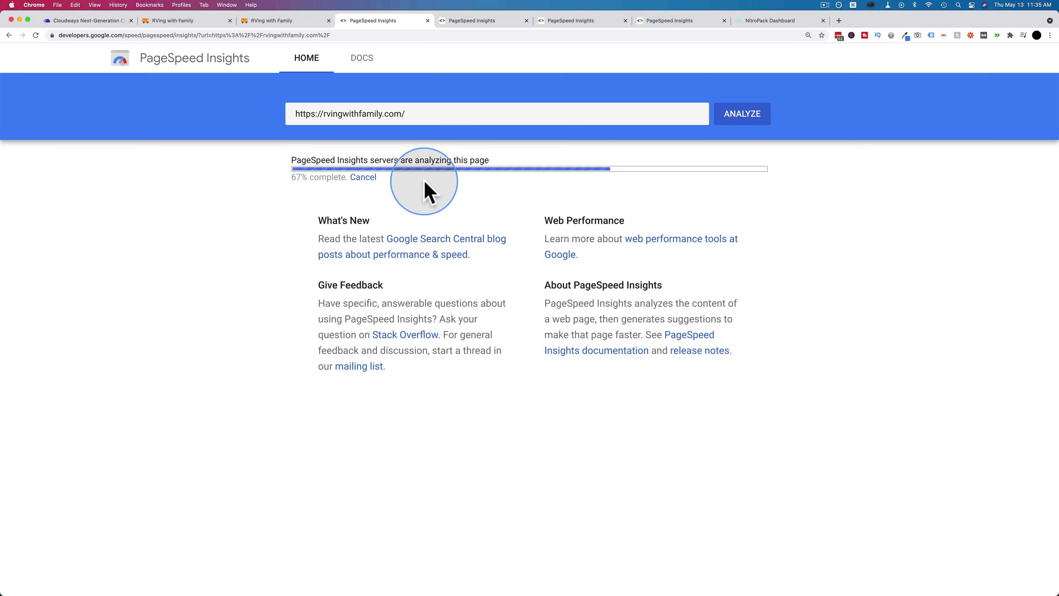
scroll(390, 270, down, 2)
scroll(390, 267, down, 5)
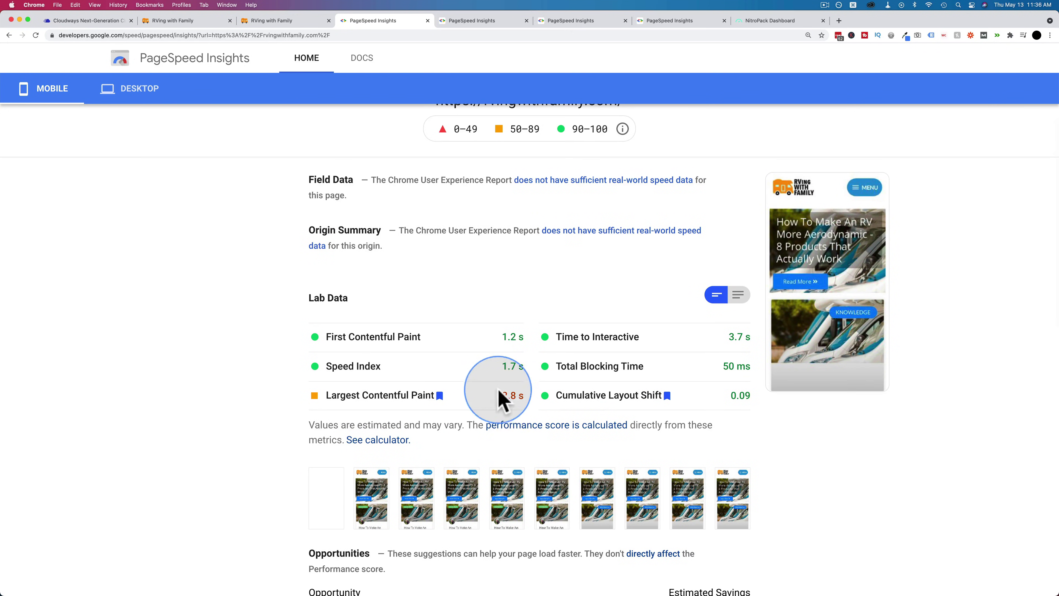
scroll(504, 405, up, 1)
Show the site's desktop result, scoring 100, and review its lab metrics
click(134, 93)
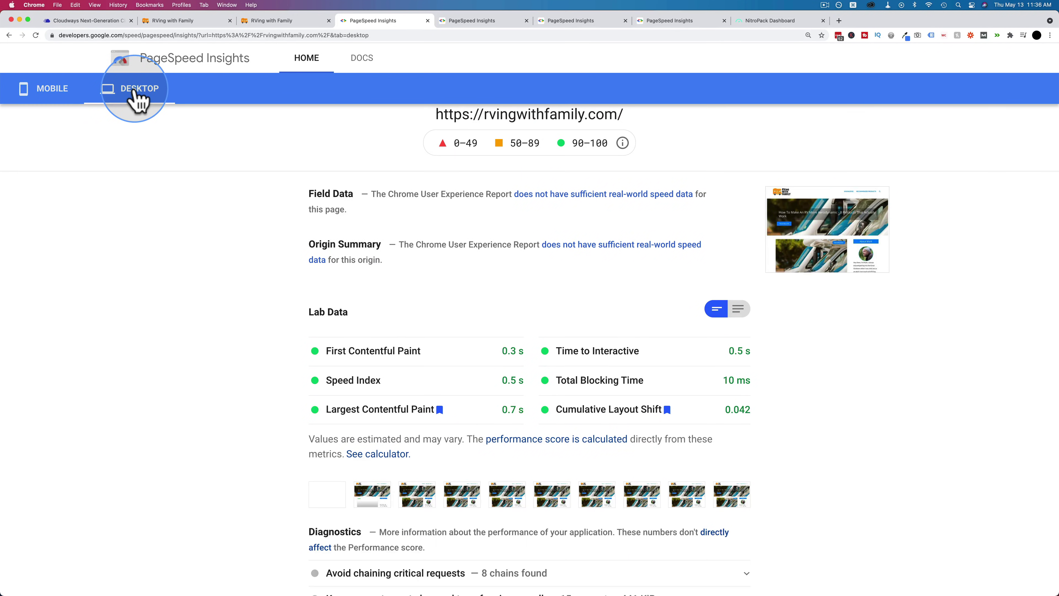
scroll(492, 269, up, 4)
scroll(488, 442, down, 4)
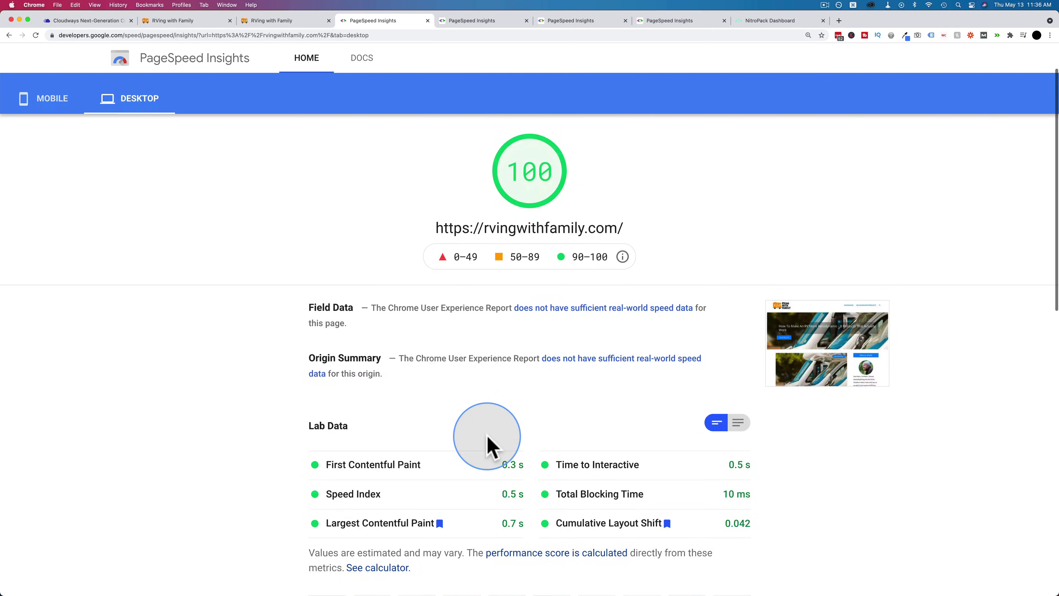
scroll(467, 340, up, 5)
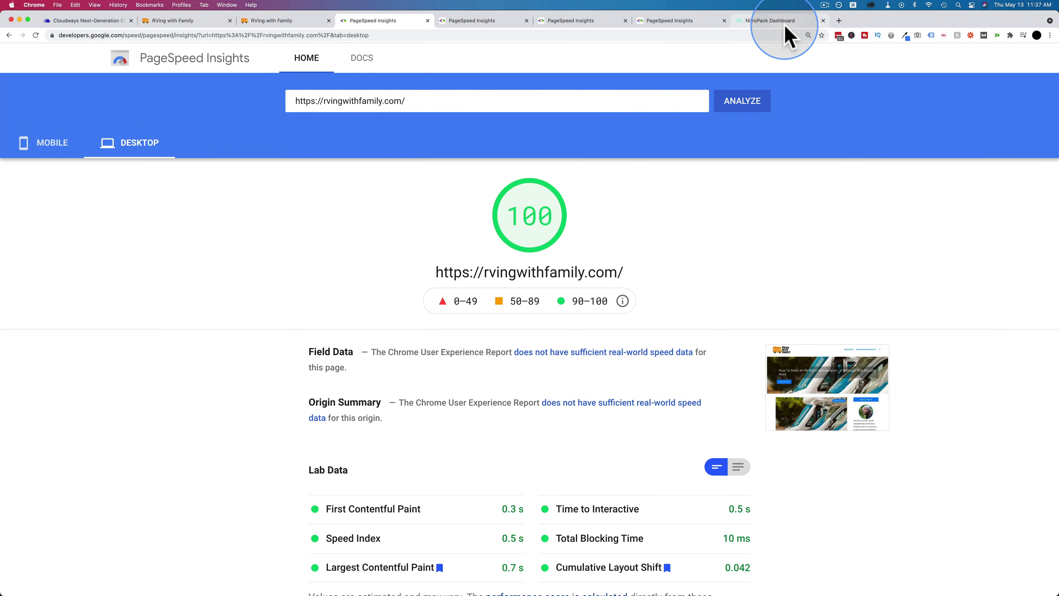
Filter NitroPack's optimized pages to the rvingwithfamily.com homepage URL
click(772, 23)
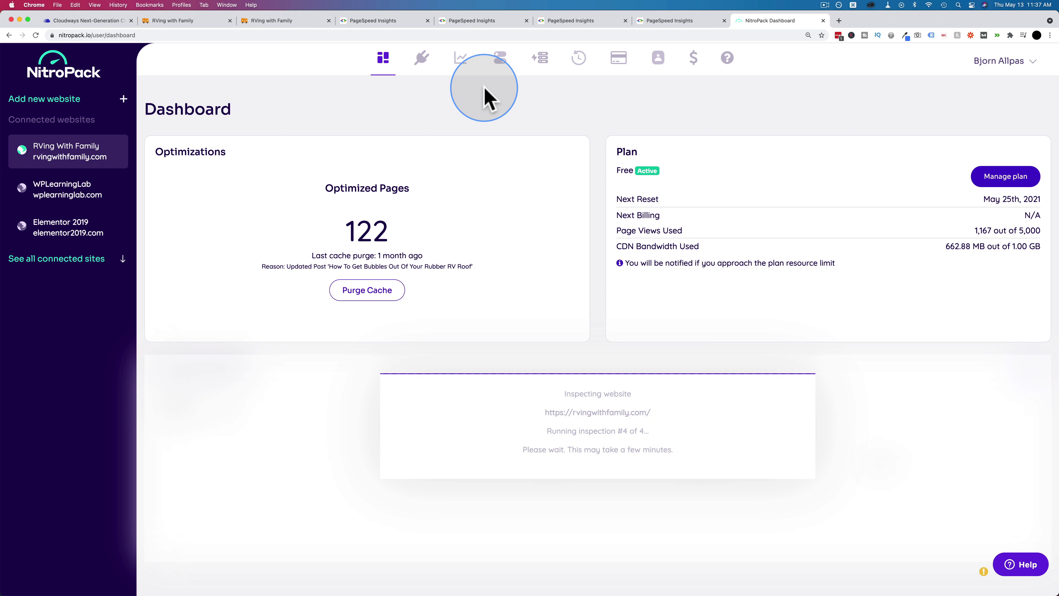
click(461, 63)
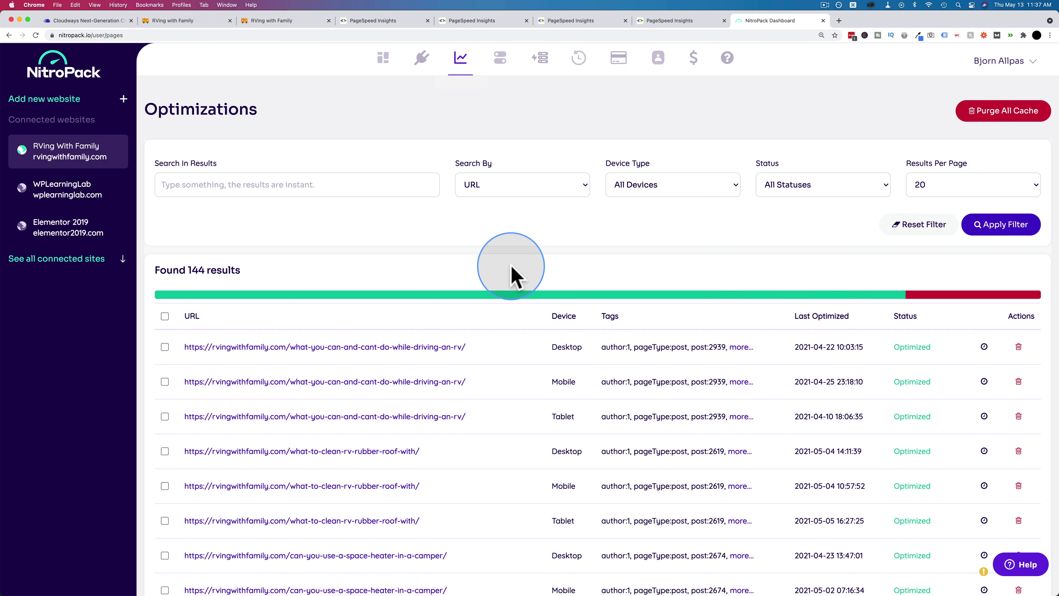
click(411, 184)
key(super+v)
scroll(390, 303, down, 2)
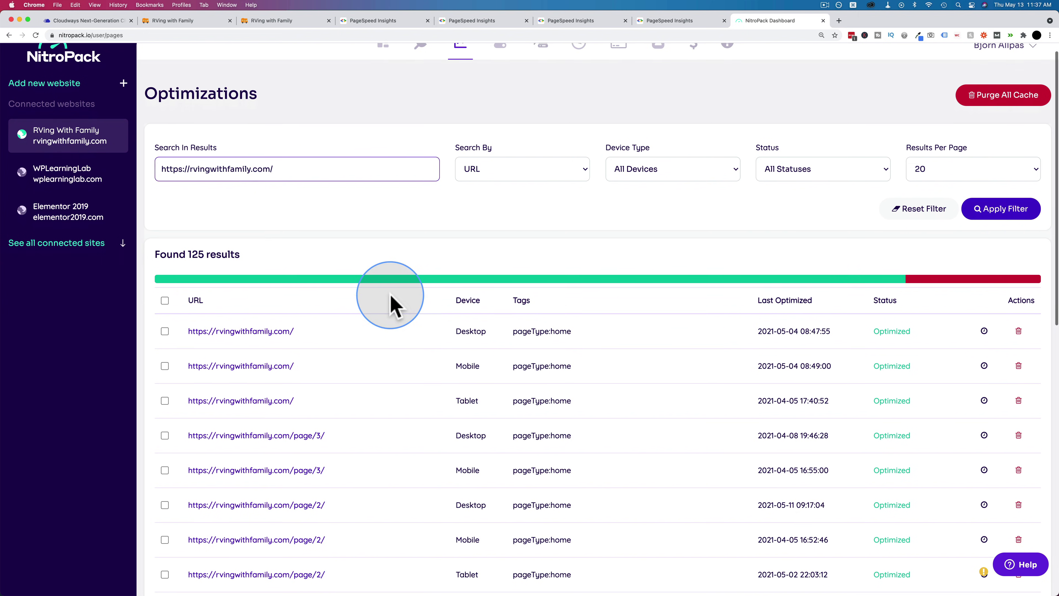
scroll(390, 303, down, 1)
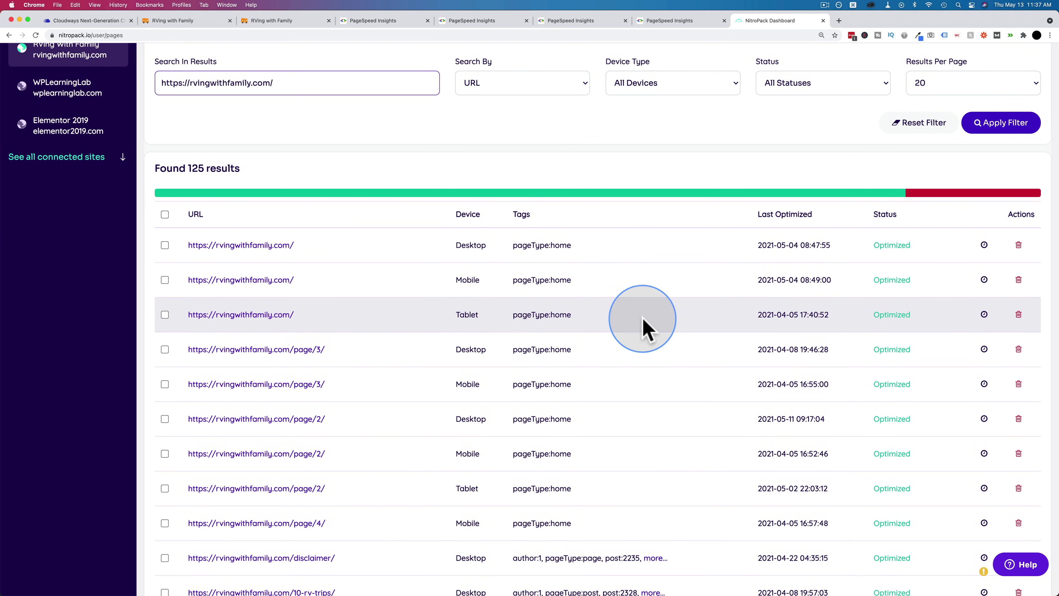
Purge the homepage's desktop, mobile and tablet cache, leaving 122 optimized pages
click(1018, 246)
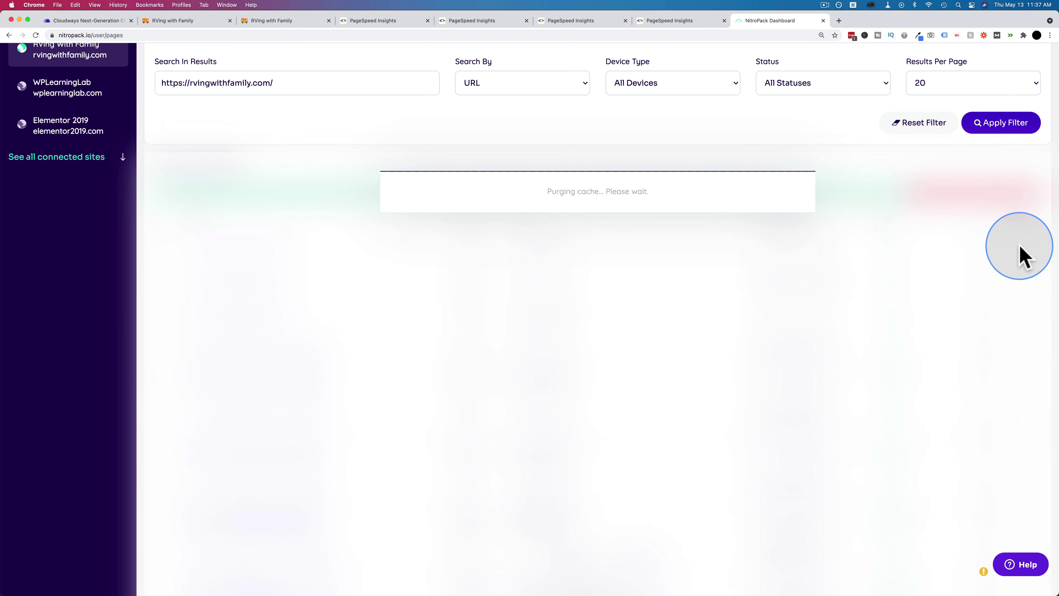
scroll(579, 357, down, 3)
scroll(577, 360, up, 1)
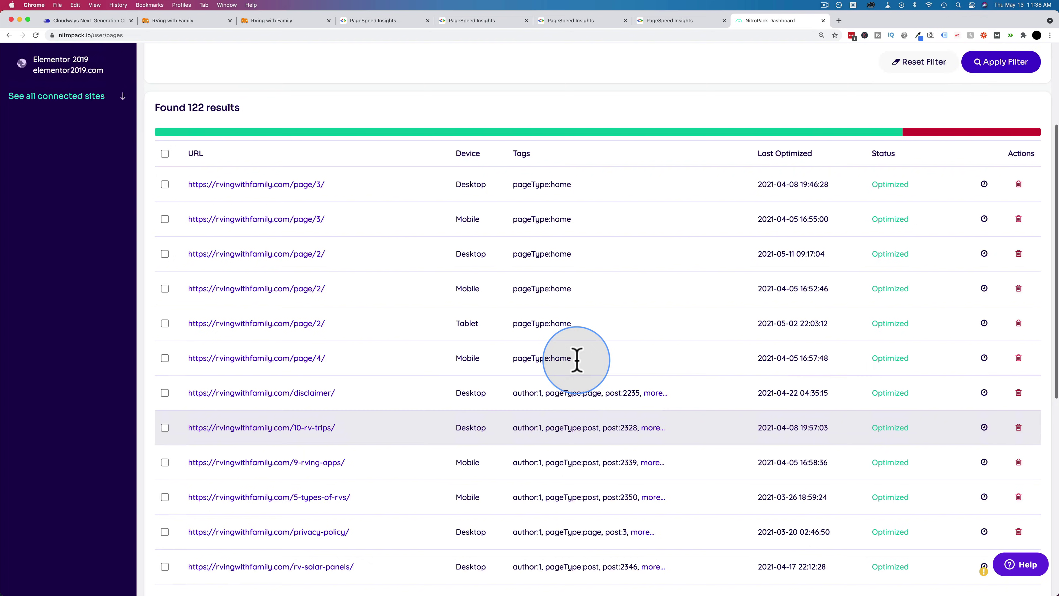
scroll(577, 359, up, 2)
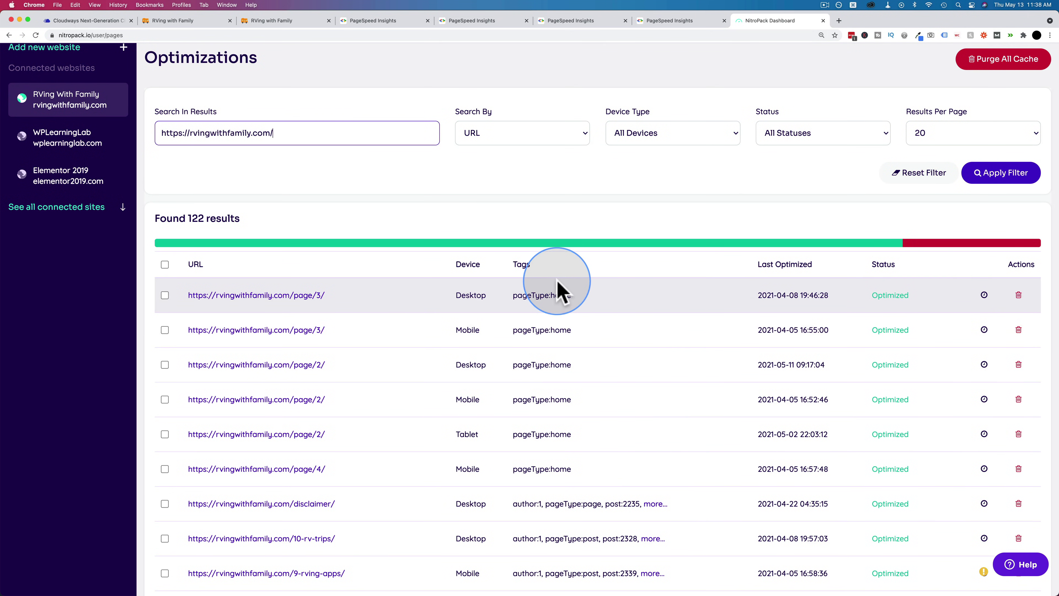
scroll(558, 289, up, 1)
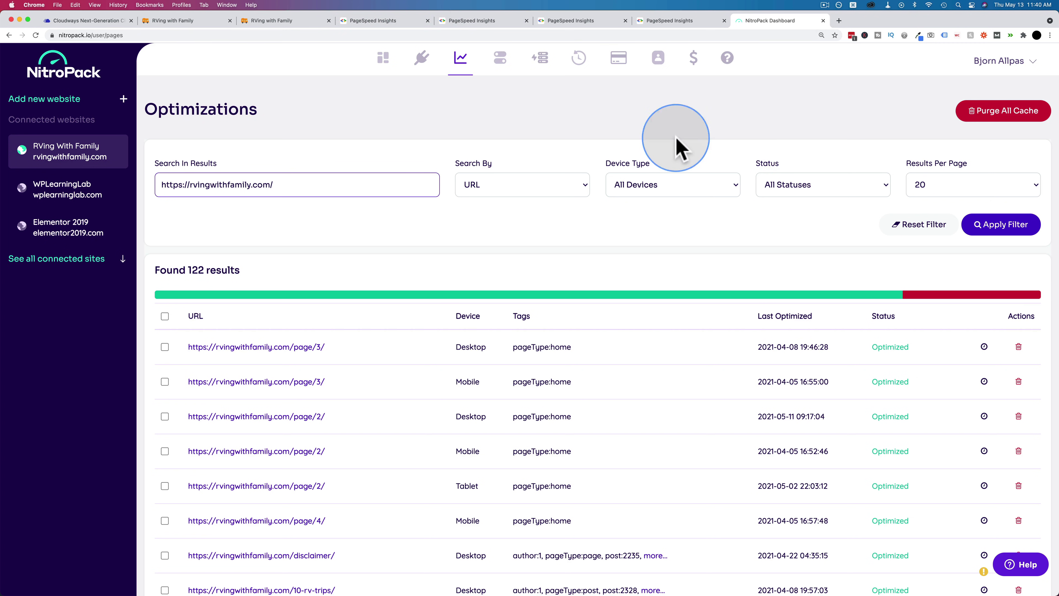
Retest rvingwithfamily.com in the second PageSpeed Insights page after the purge
click(475, 21)
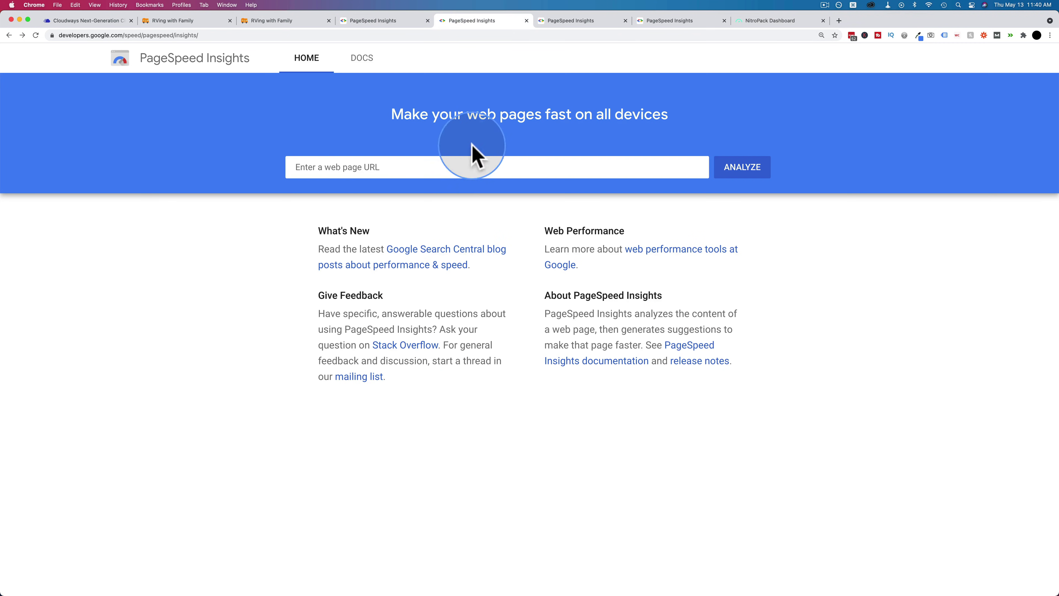
click(450, 167)
key(super+v)
click(719, 171)
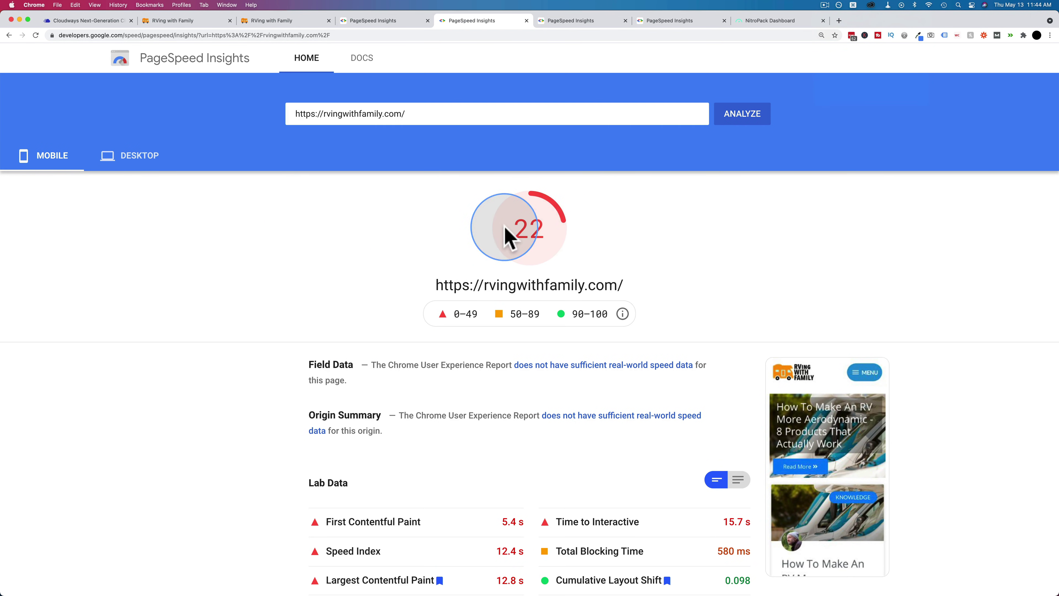
scroll(389, 262, down, 1)
scroll(389, 262, down, 5)
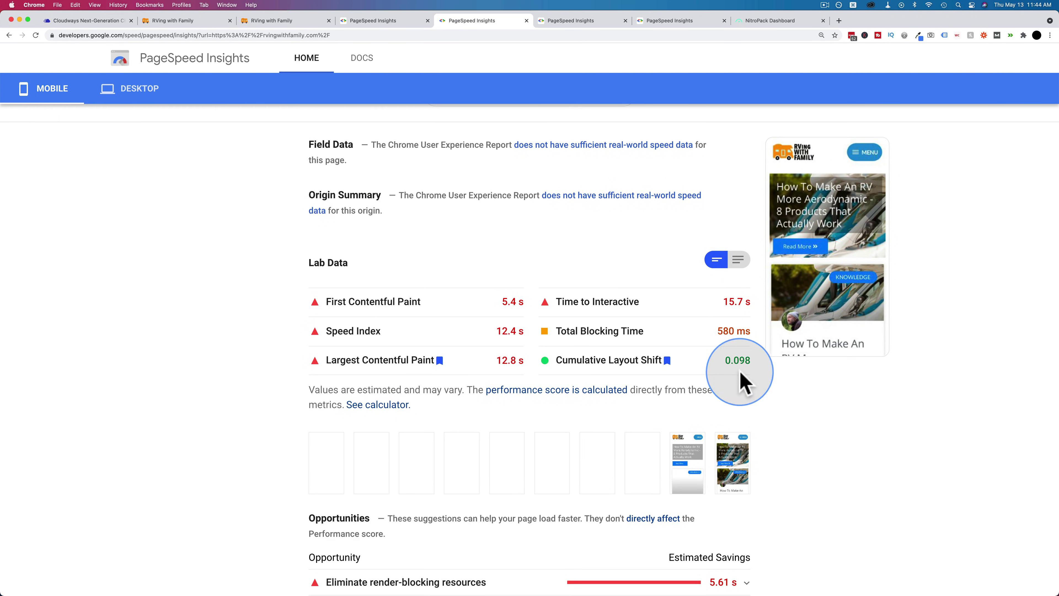
Show the retested site's desktop result, now scoring 51, and review the Lab Data
click(134, 88)
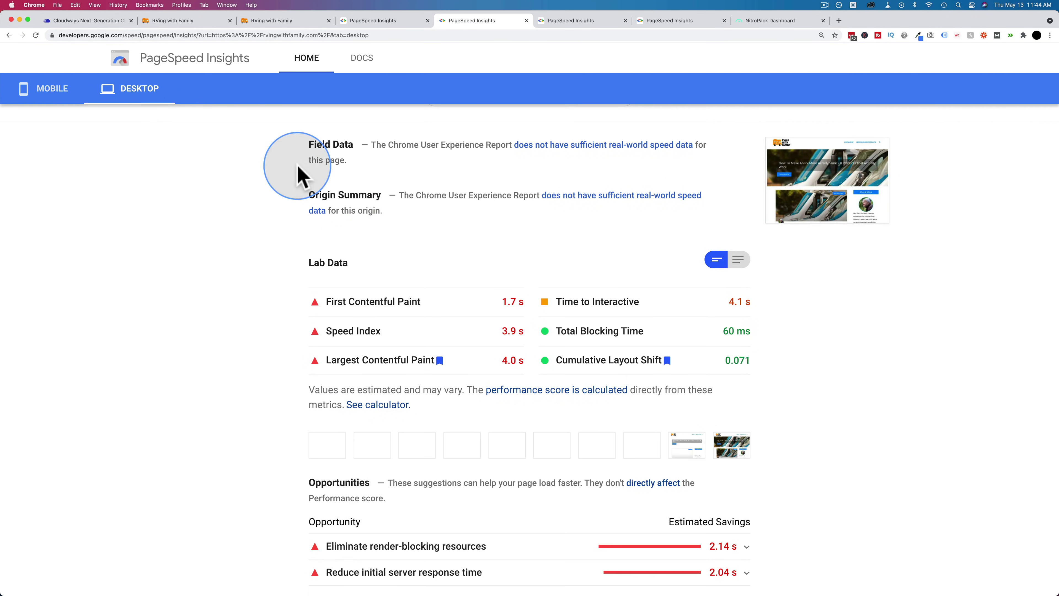
scroll(317, 176, up, 5)
scroll(466, 308, down, 5)
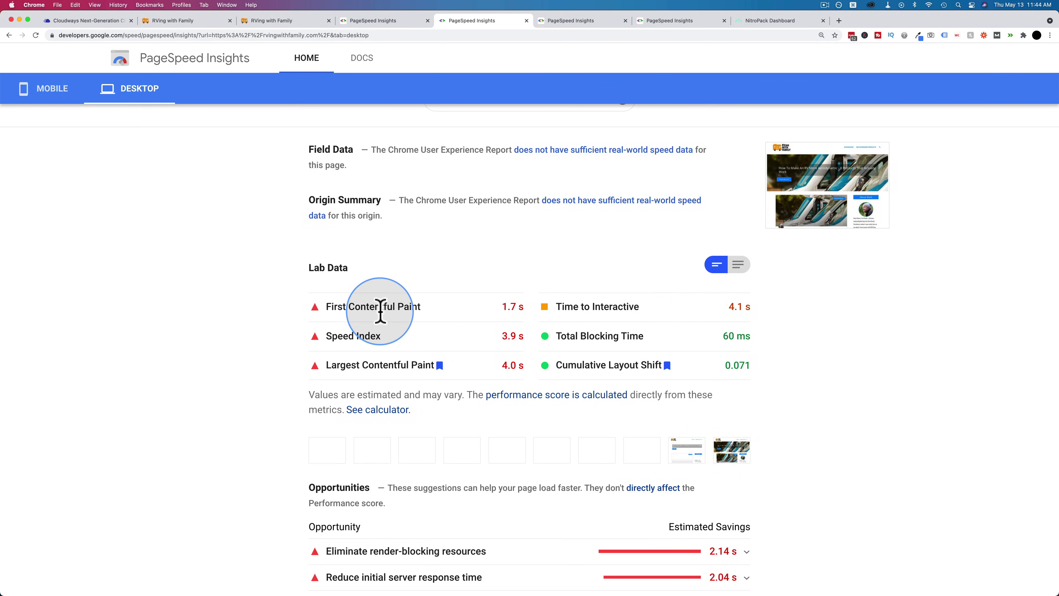
scroll(208, 305, up, 3)
scroll(209, 304, up, 1)
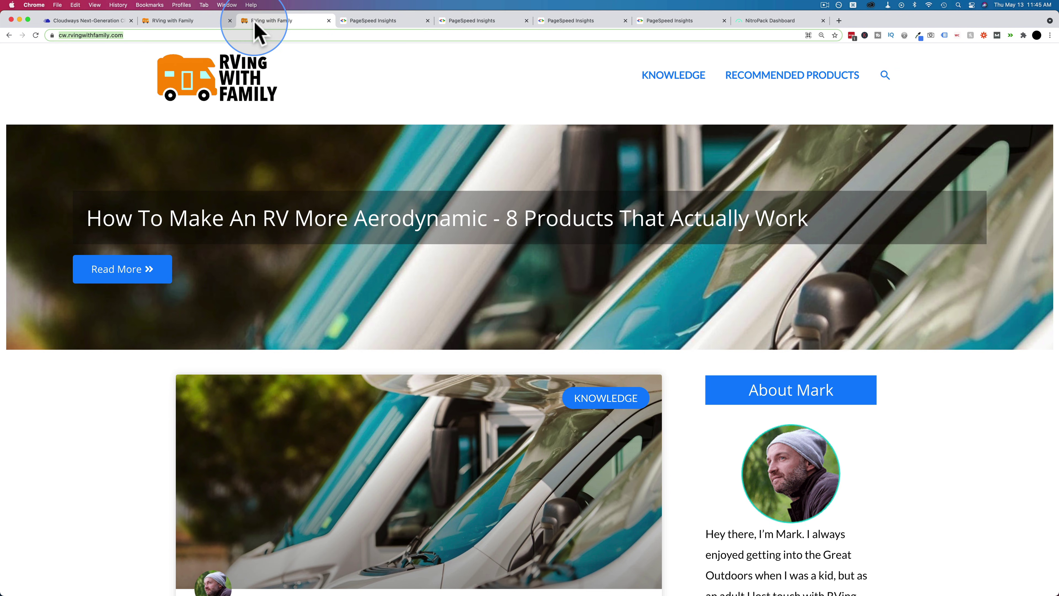
Copy the cw.rvingwithfamily.com address and analyze it in an empty PageSpeed page, scoring 34 mobile
click(106, 36)
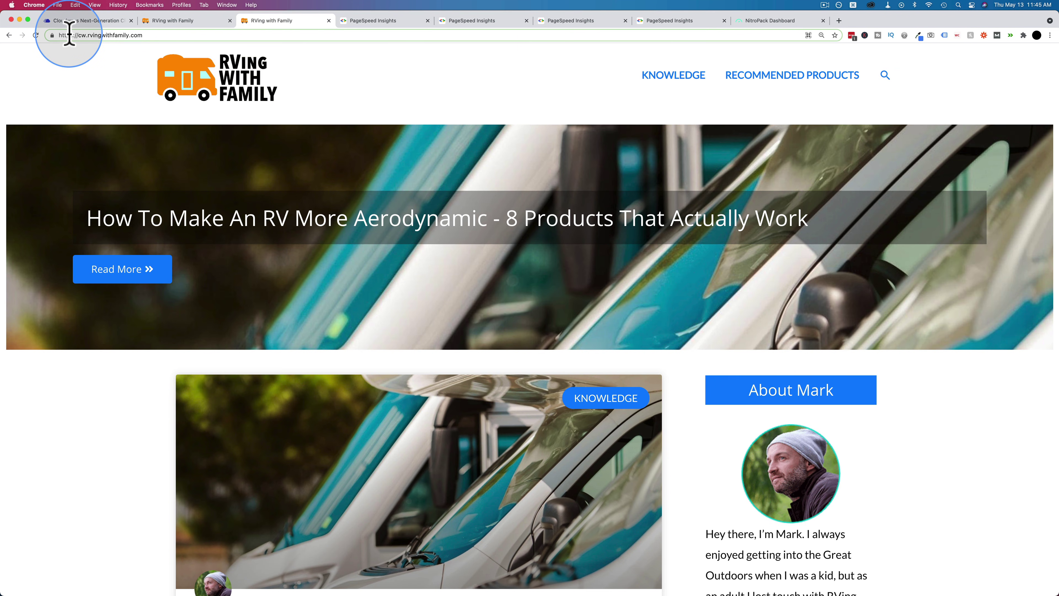
click(571, 20)
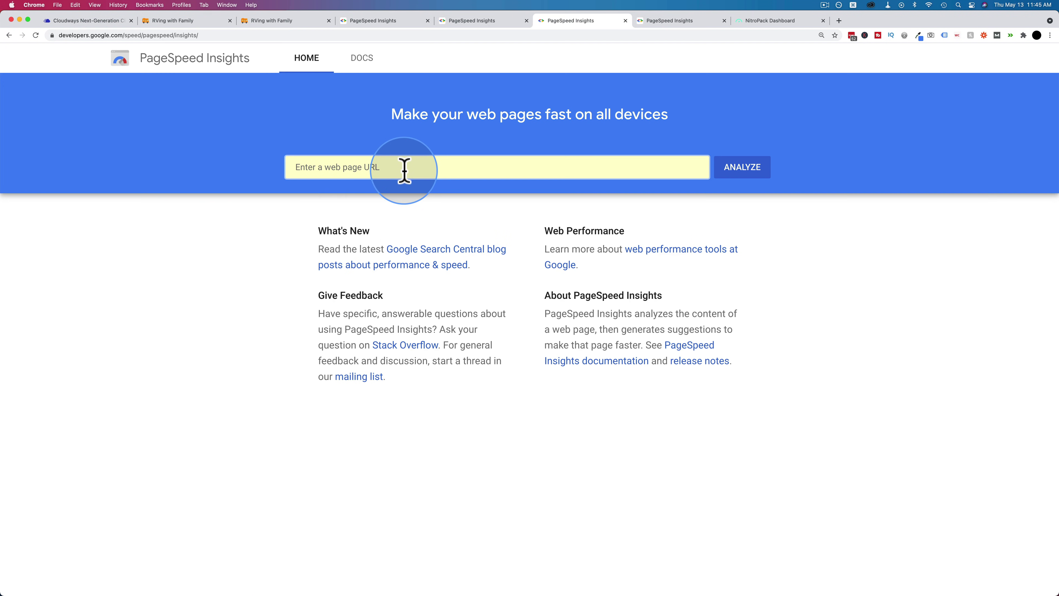
click(402, 167)
text(https://cw.rvingwithfamily.com/)
click(750, 171)
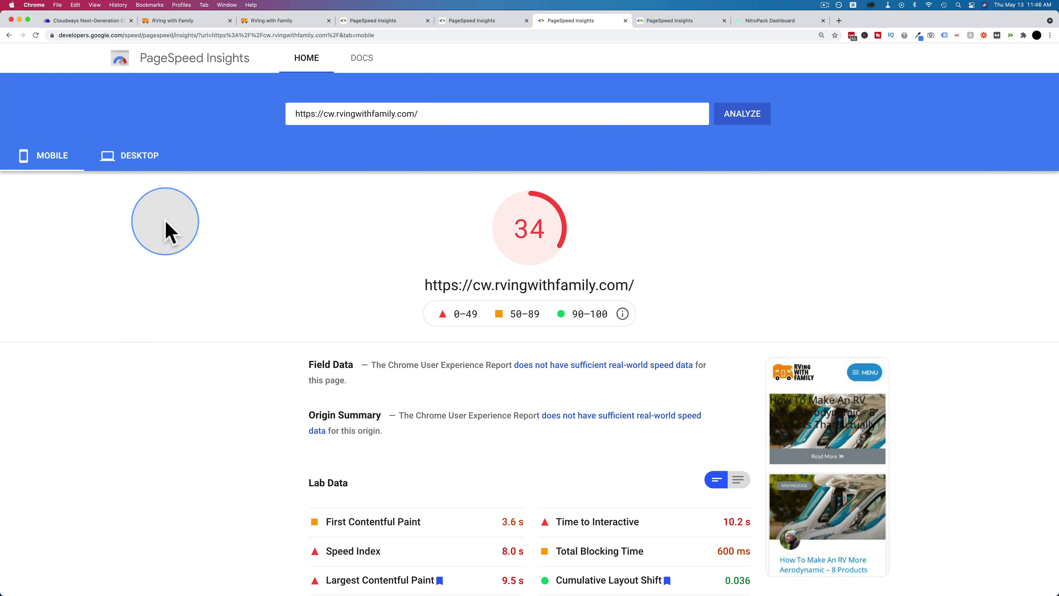
scroll(183, 267, down, 4)
scroll(189, 307, up, 3)
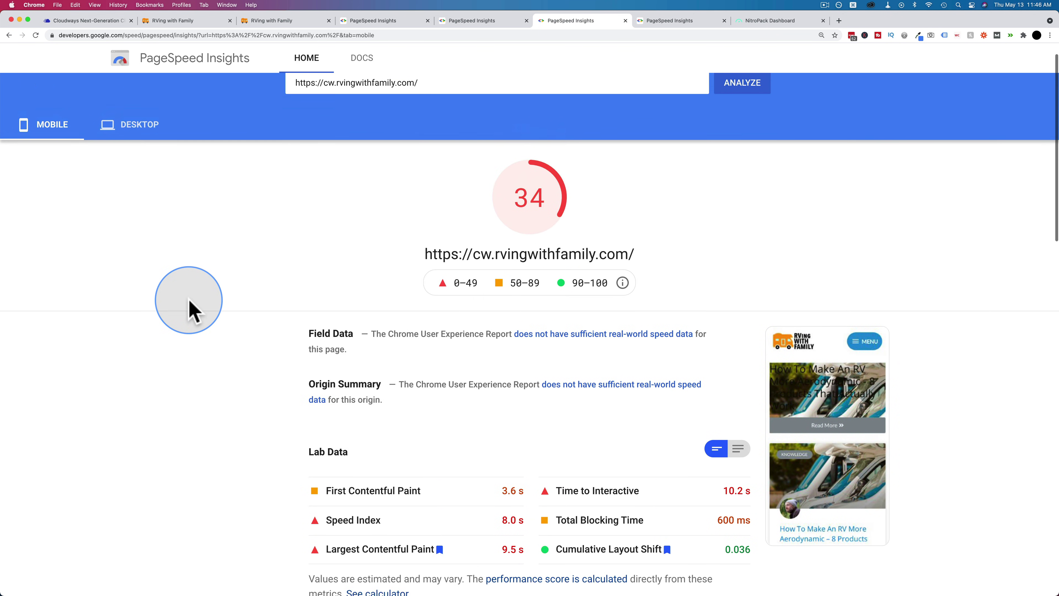
Show the cw.rvingwithfamily.com desktop result of 76, with Speed Index 4.4 s
click(130, 140)
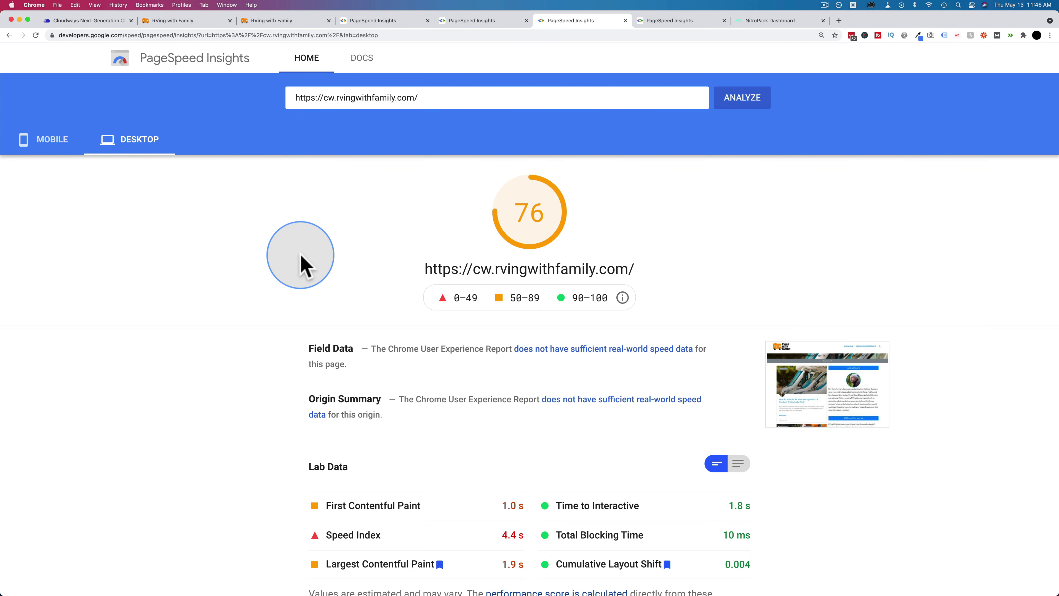
scroll(301, 267, down, 3)
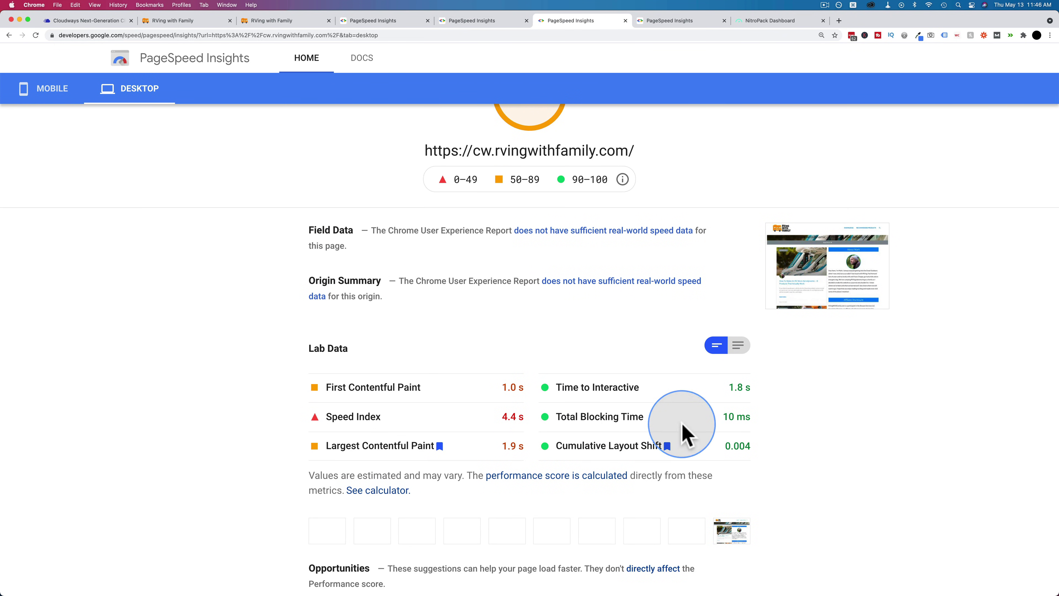
scroll(326, 325, up, 3)
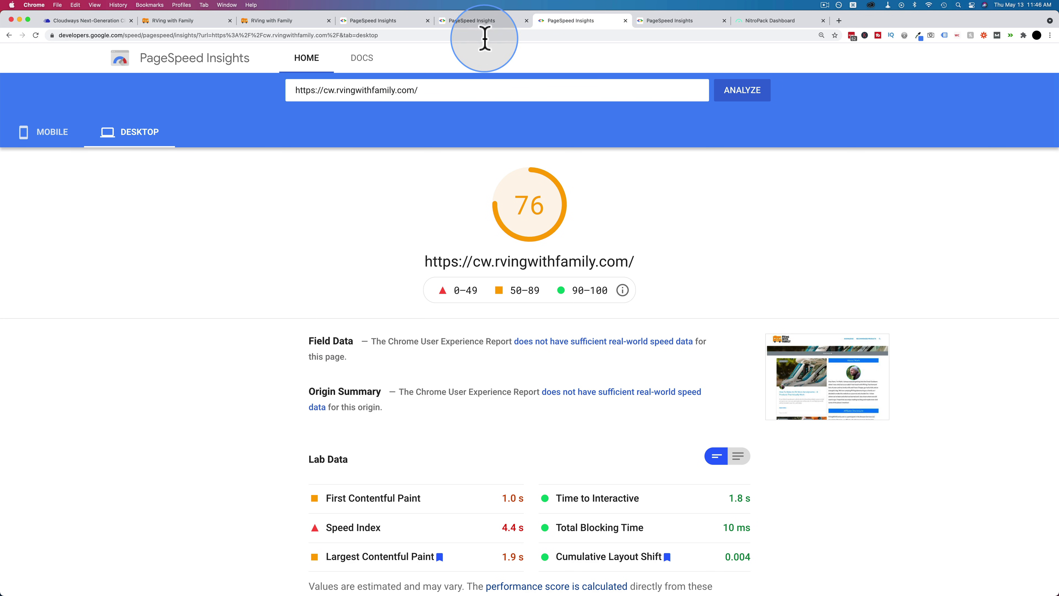
Compare mobile and desktop scores for the rvingwithfamily.com and cw.rvingwithfamily.com reports
click(485, 21)
click(49, 92)
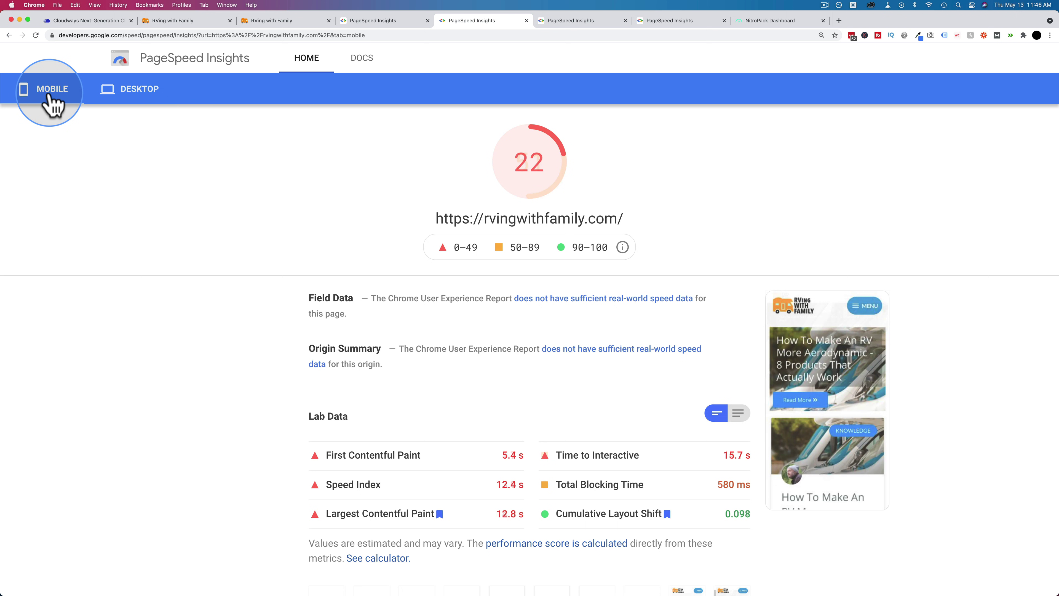
click(153, 100)
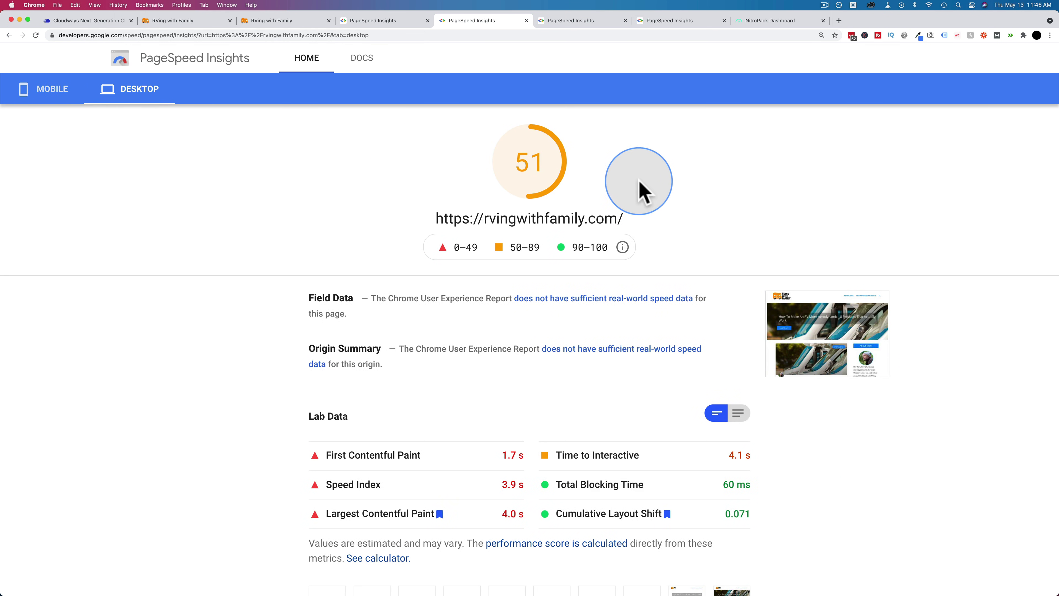
click(591, 23)
click(57, 133)
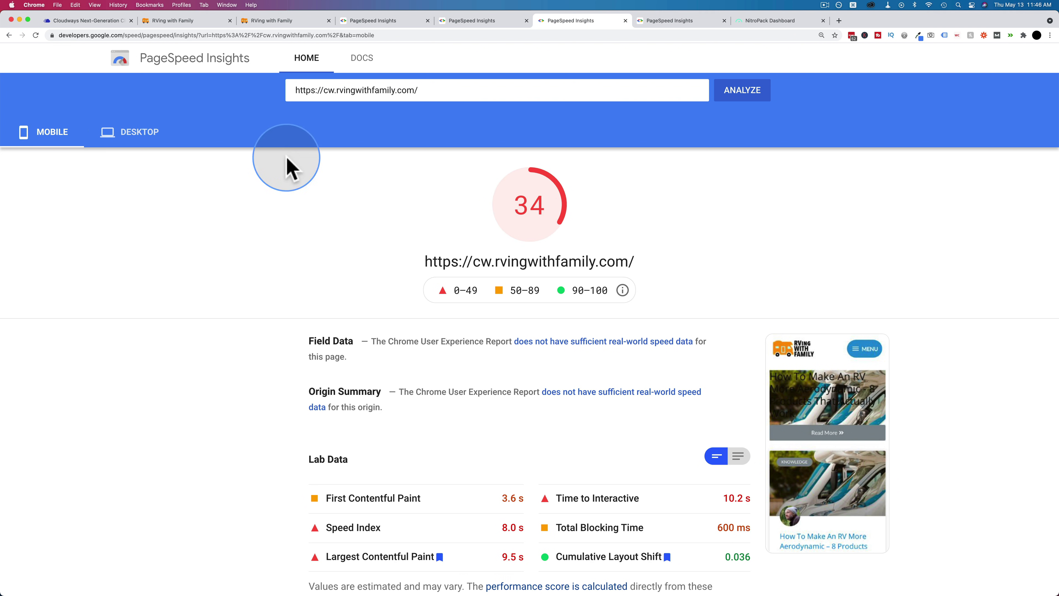
click(138, 139)
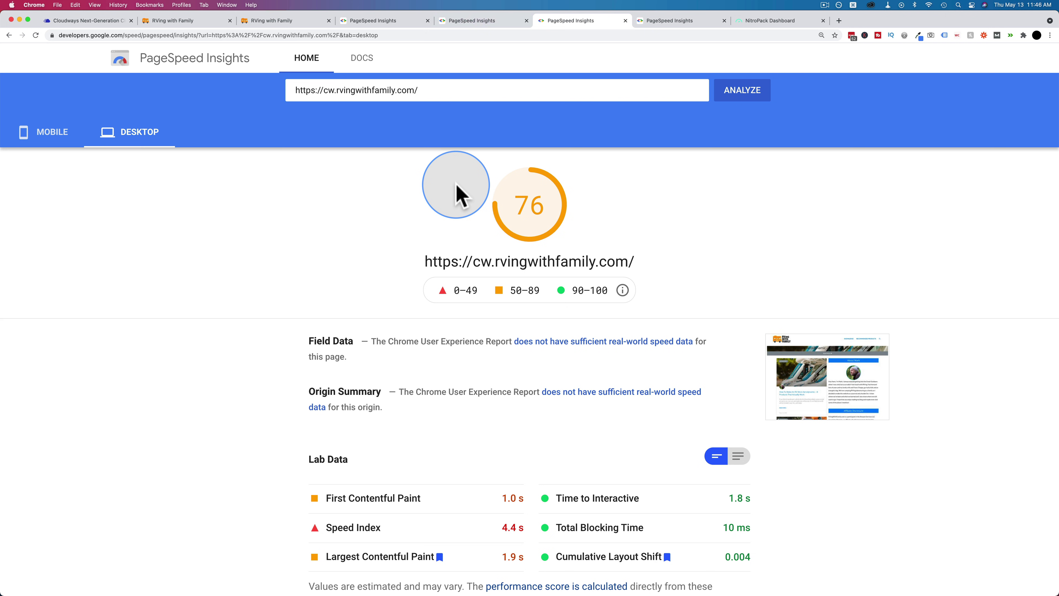
Toggle the cw.rvingwithfamily.com report between desktop and mobile, then view rvingwithfamily.com's mobile 22
scroll(457, 186, down, 5)
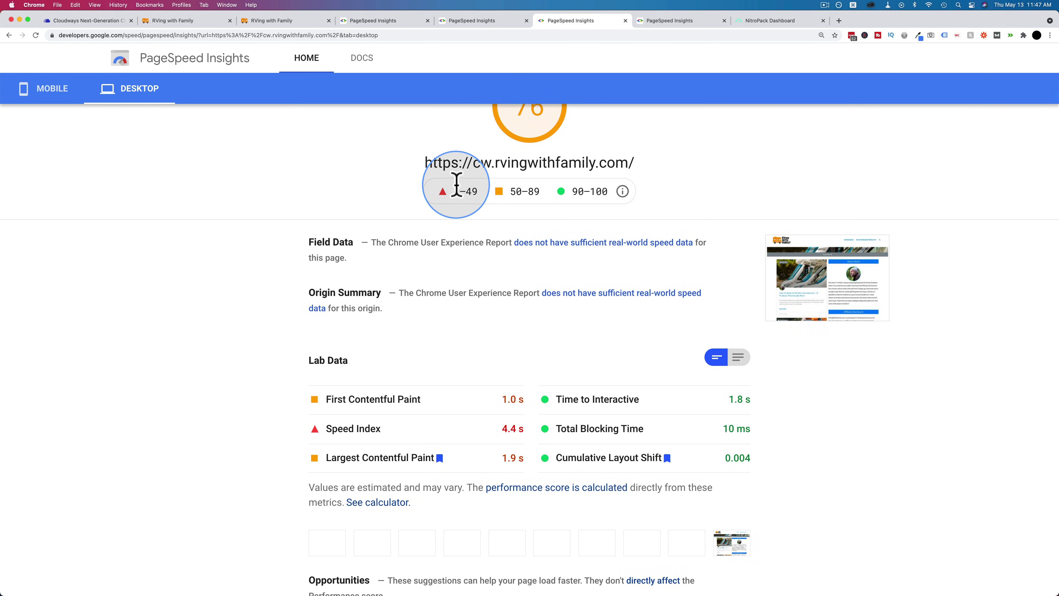
key(super+bracketleft)
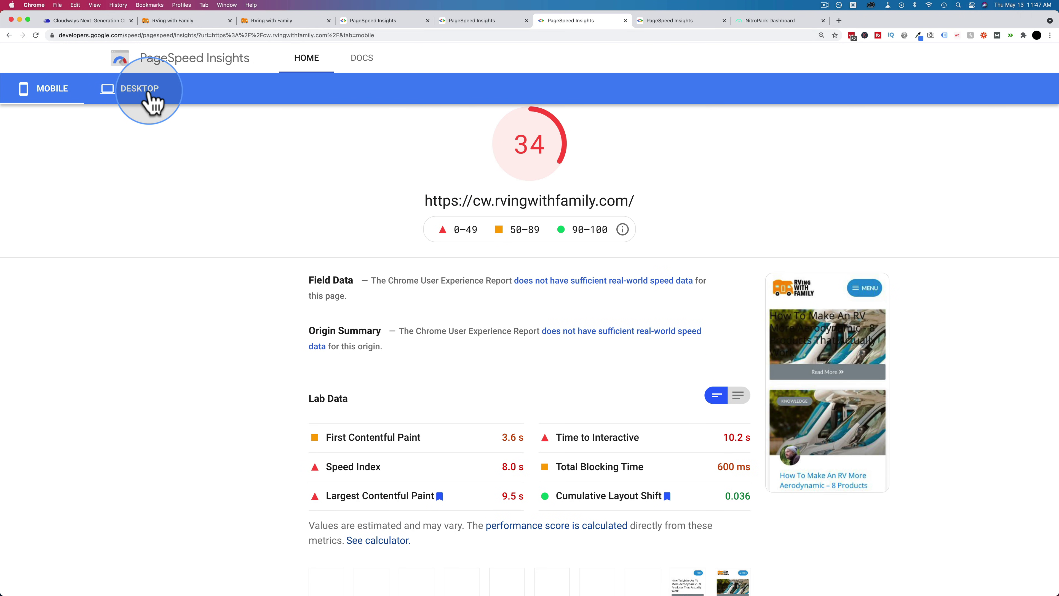
click(137, 94)
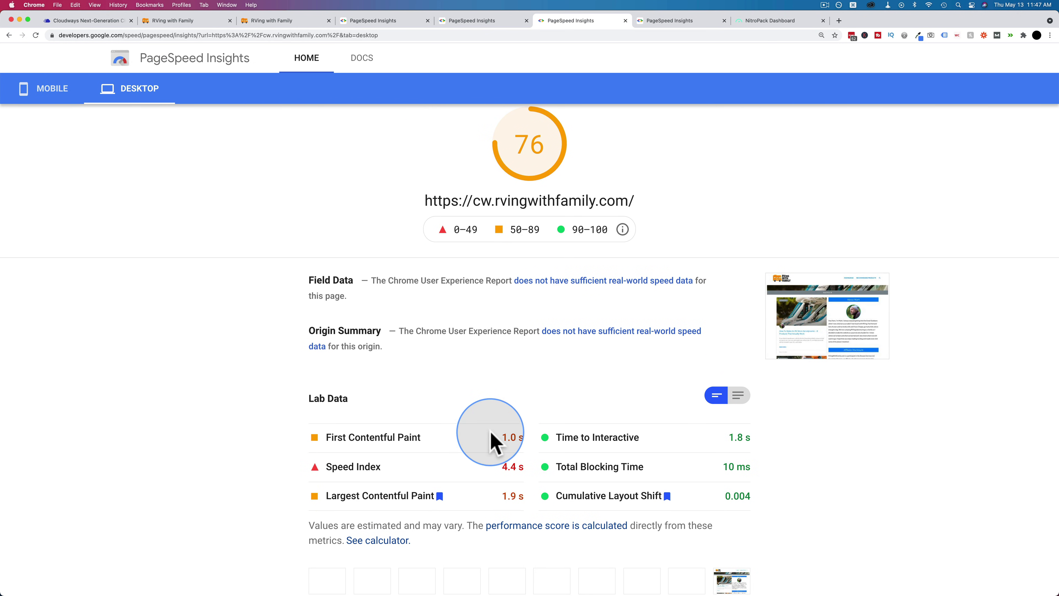
click(52, 88)
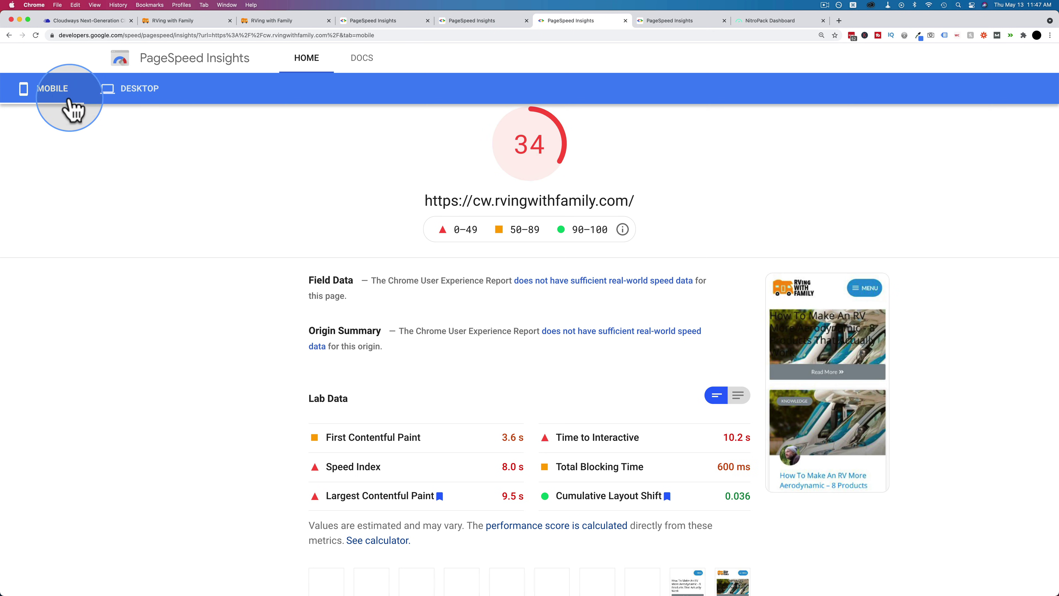
click(496, 24)
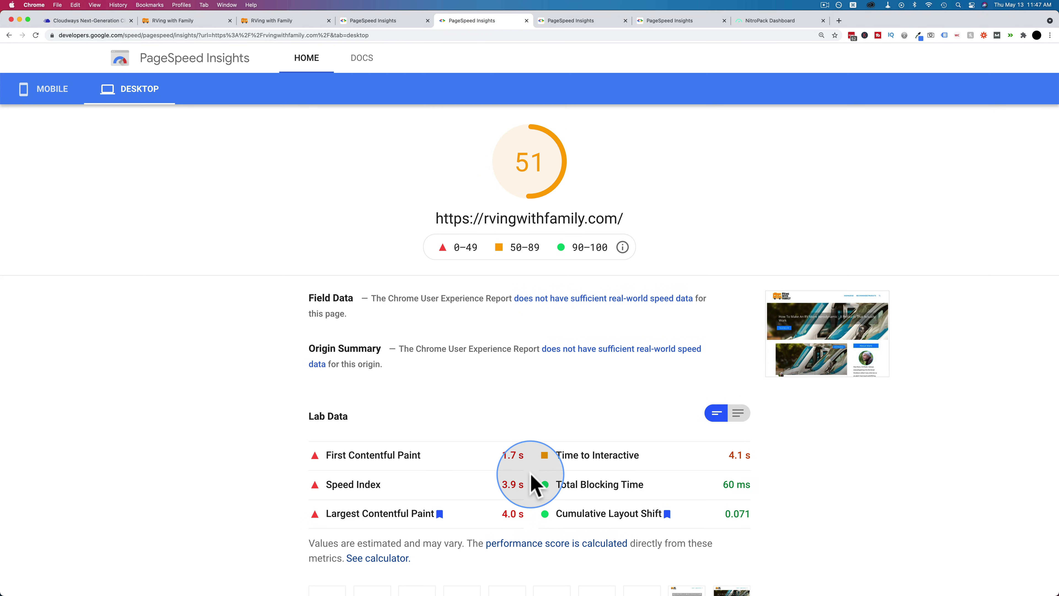
click(53, 93)
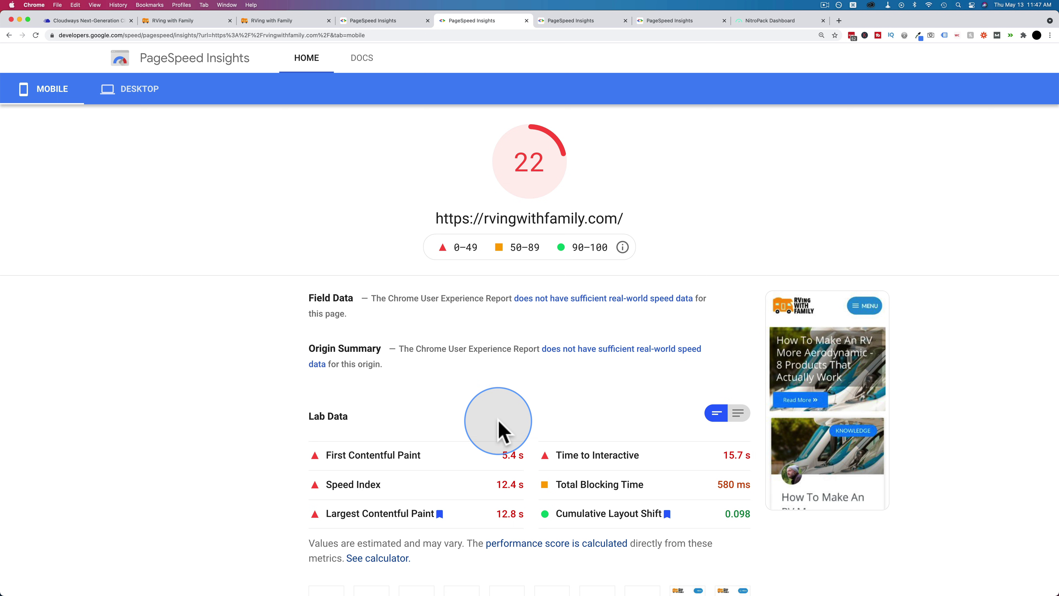
Revisit the cw mobile report and the report scoring 100 desktop, 94 mobile, then the NitroPack dashboard
click(586, 22)
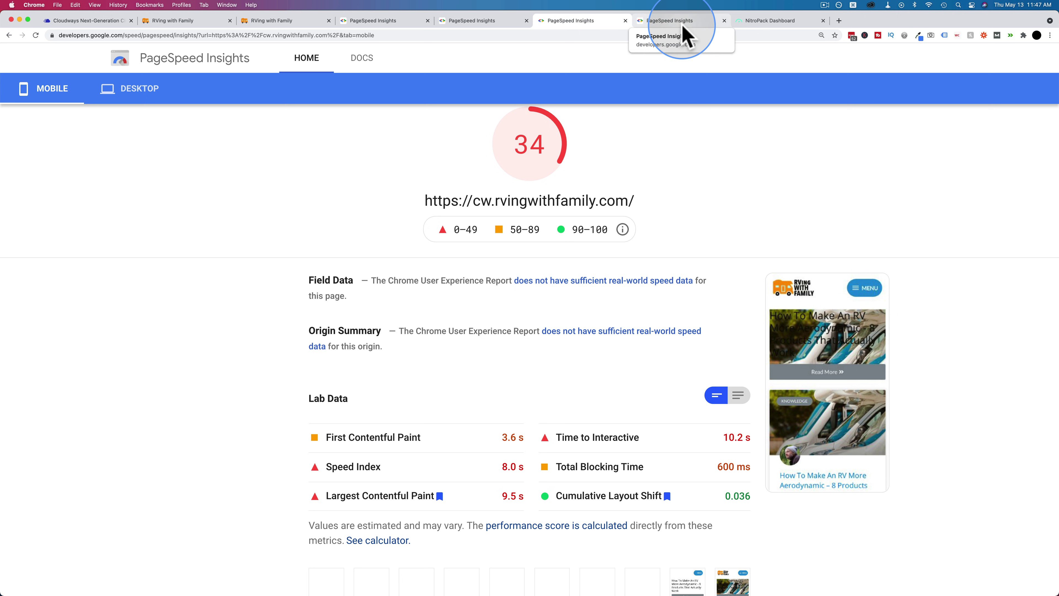
scroll(331, 142, up, 2)
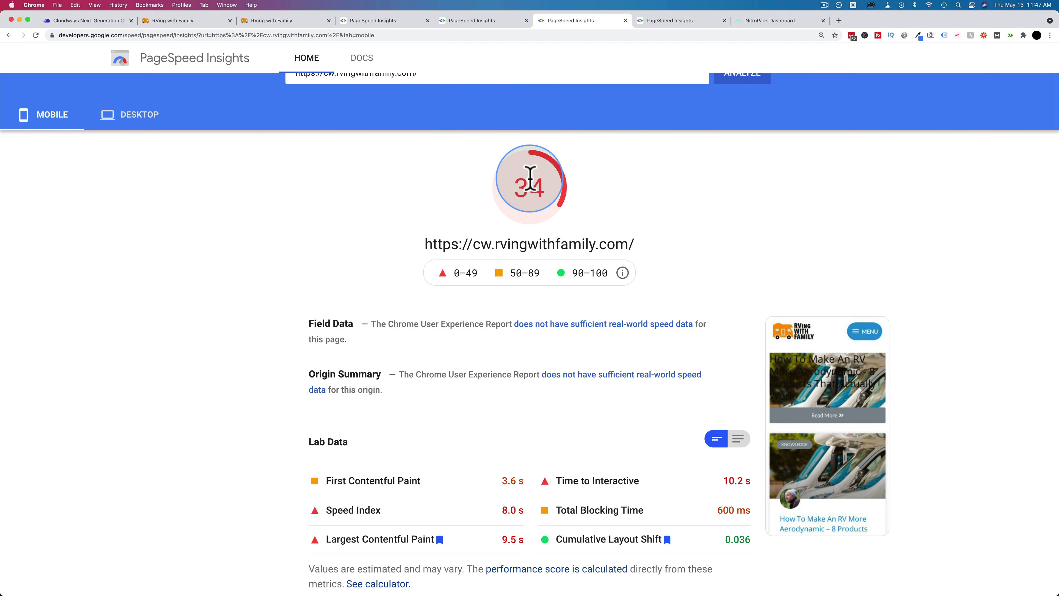
click(385, 21)
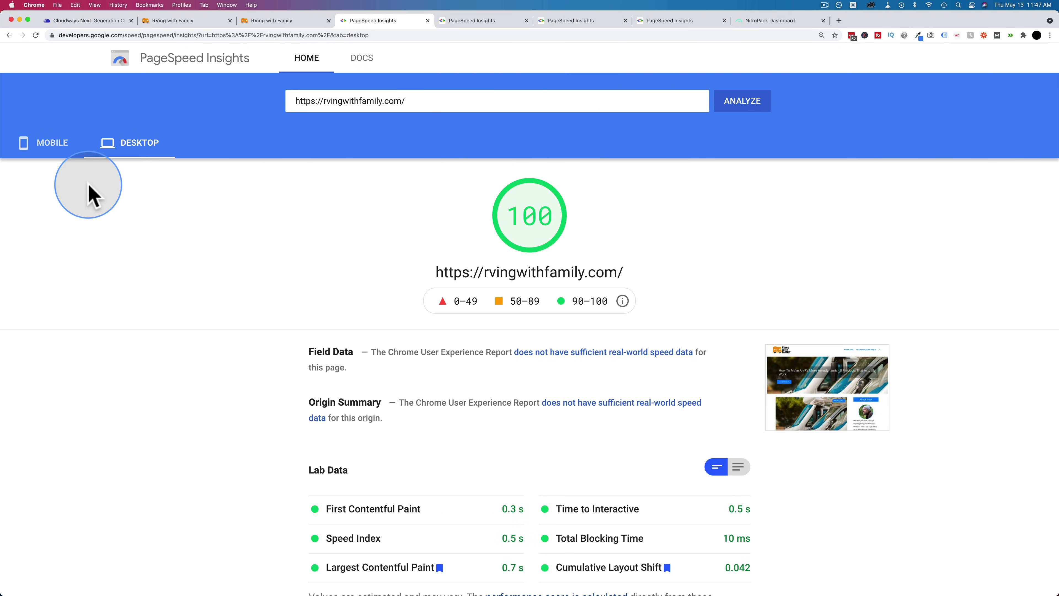
click(50, 144)
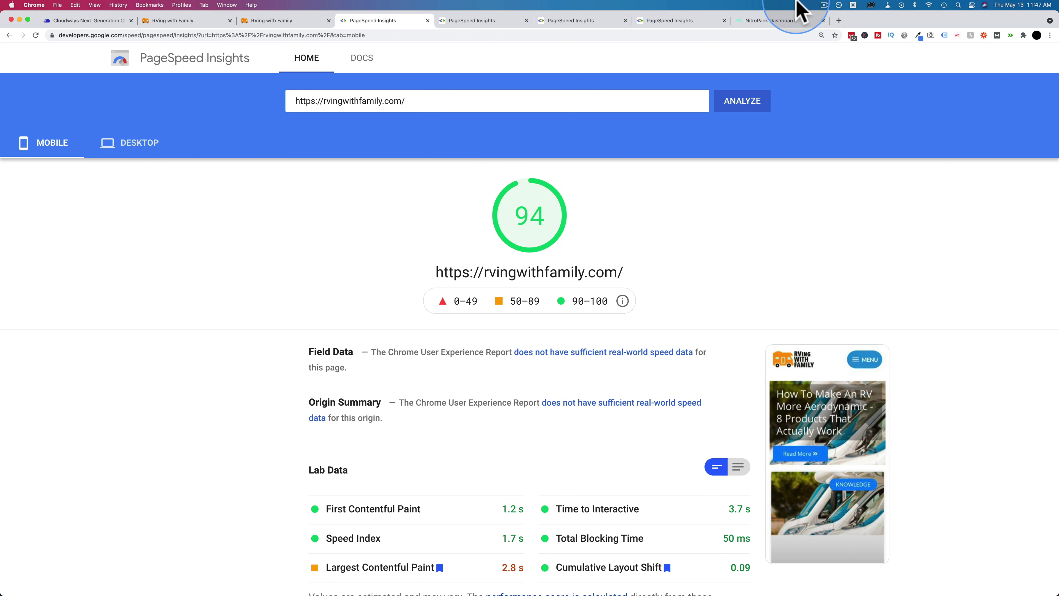
click(769, 21)
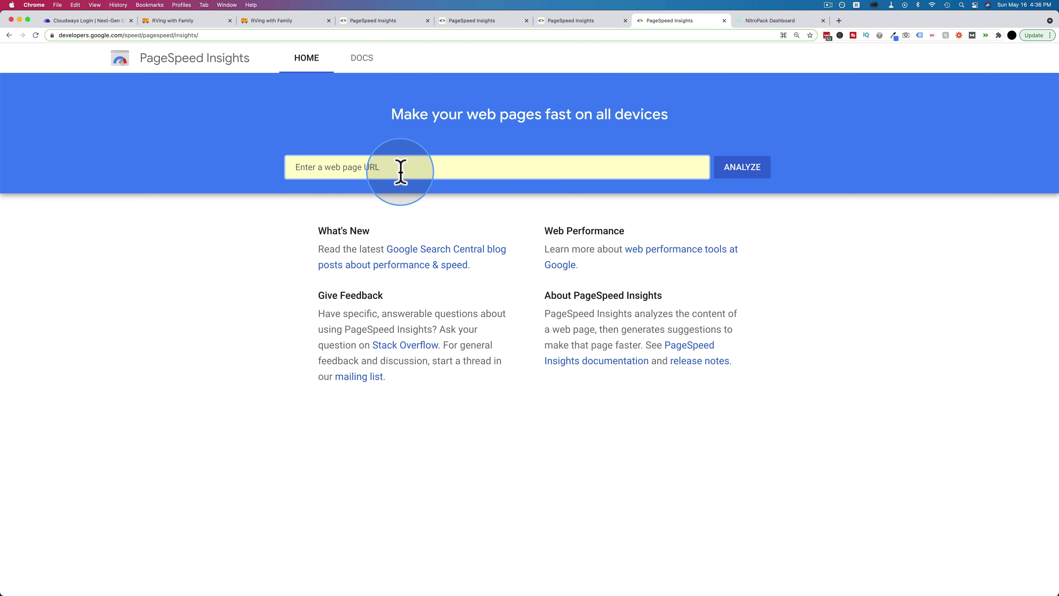
click(401, 170)
text(https://cw.rvingwithfamily.com/)
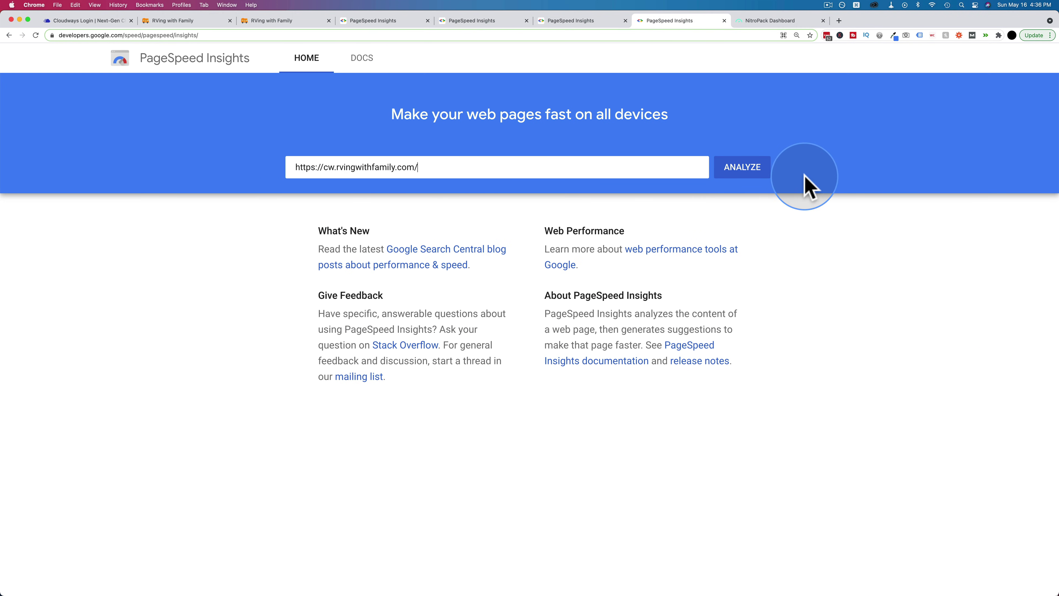
click(741, 171)
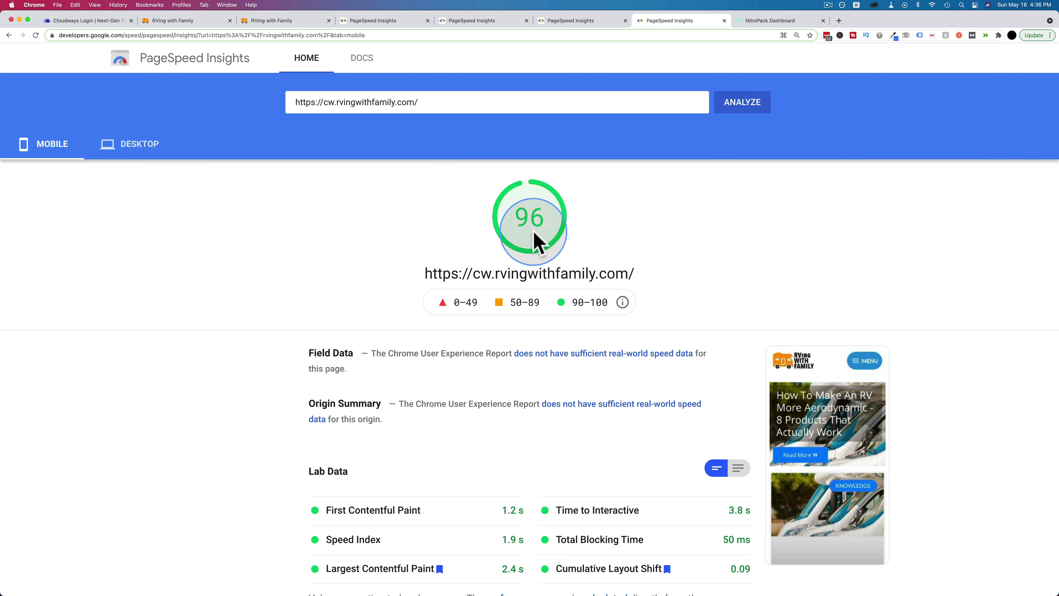
scroll(420, 250, down, 1)
scroll(420, 251, down, 3)
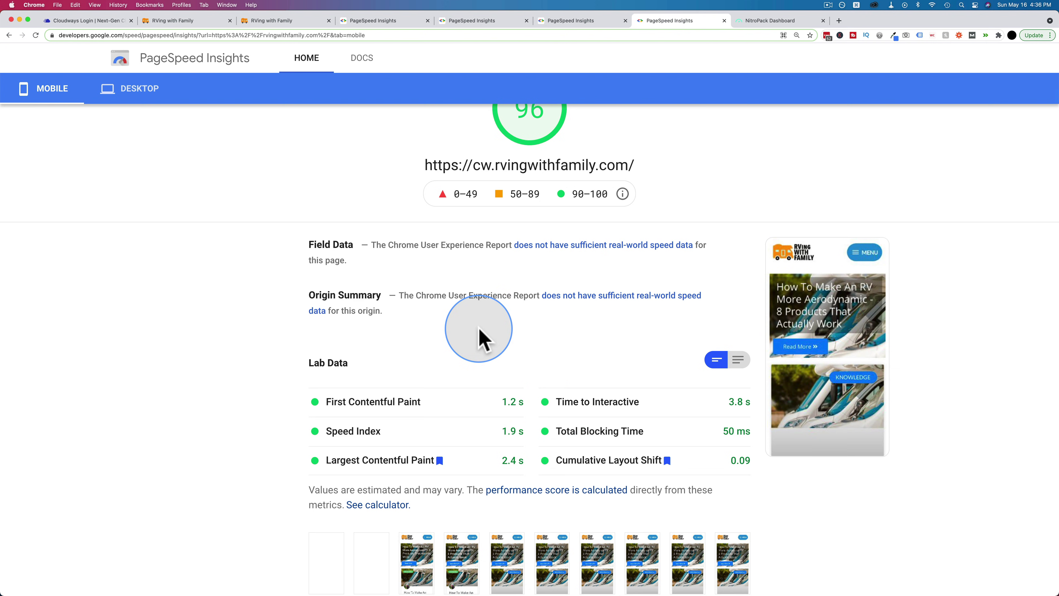
scroll(479, 305, up, 3)
click(119, 144)
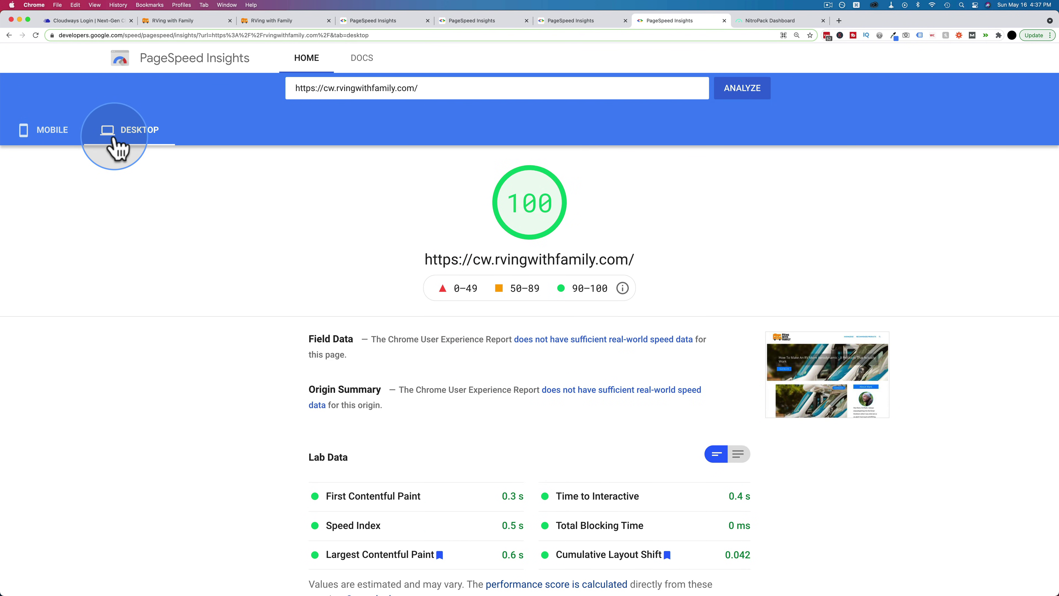
scroll(451, 284, down, 4)
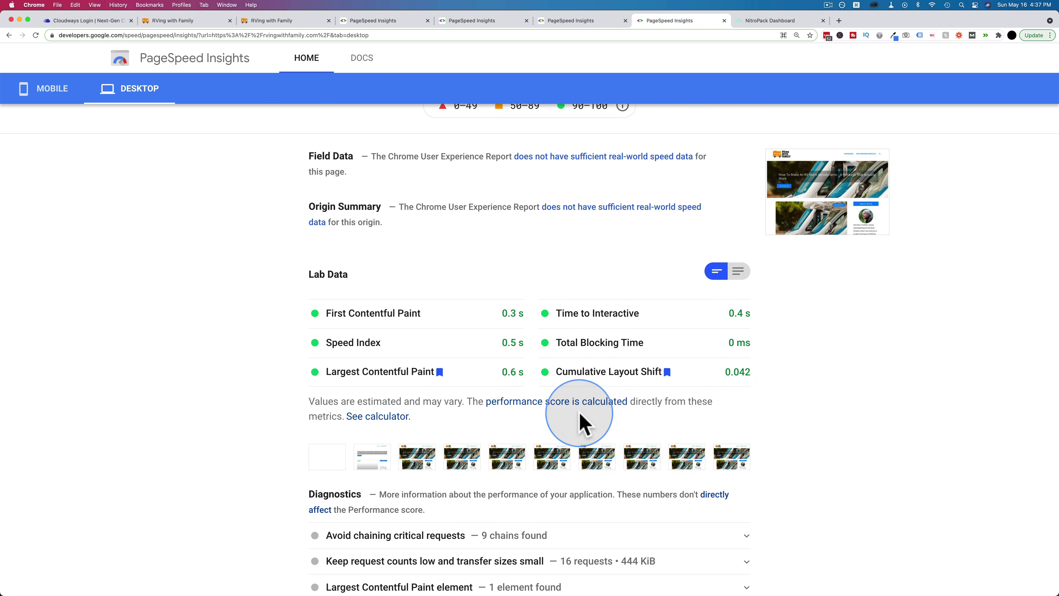
scroll(581, 422, up, 5)
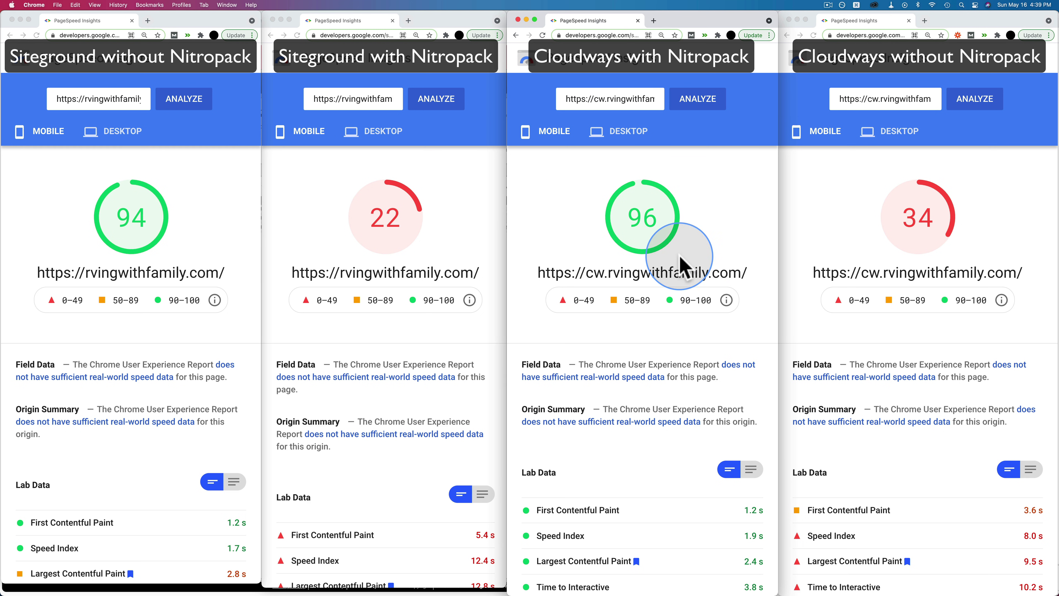
Scroll the four side-by-side mobile reports to compare their Lab Data
scroll(255, 332, down, 5)
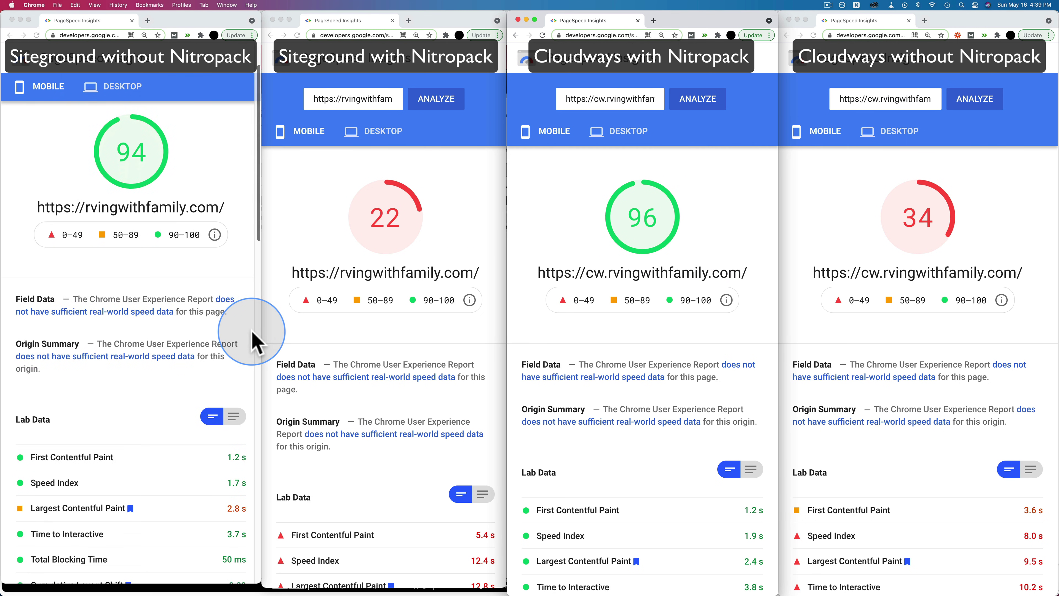
scroll(250, 334, down, 4)
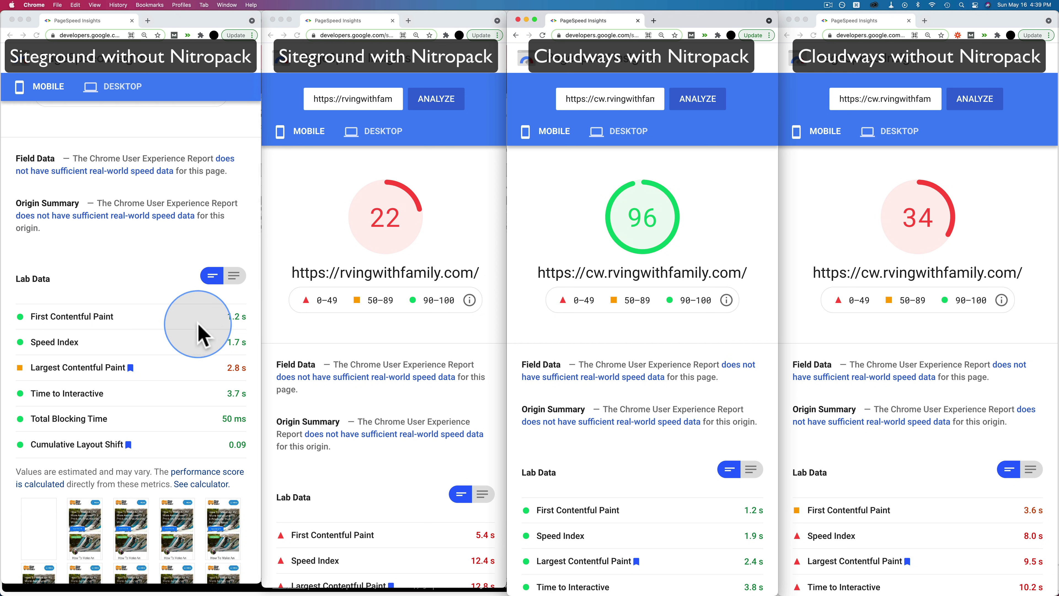
scroll(700, 325, down, 7)
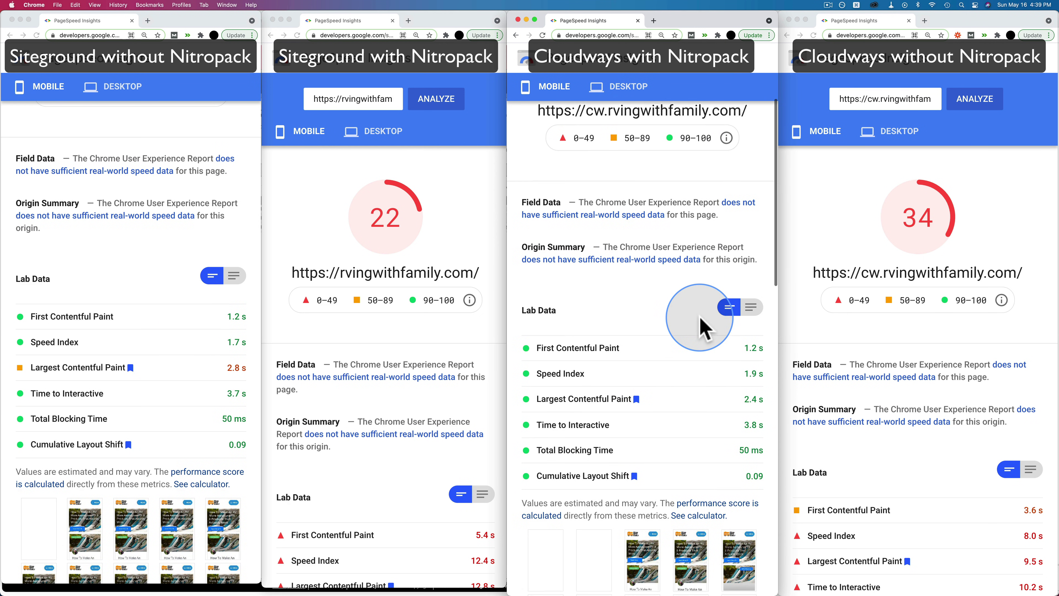
scroll(700, 324, down, 1)
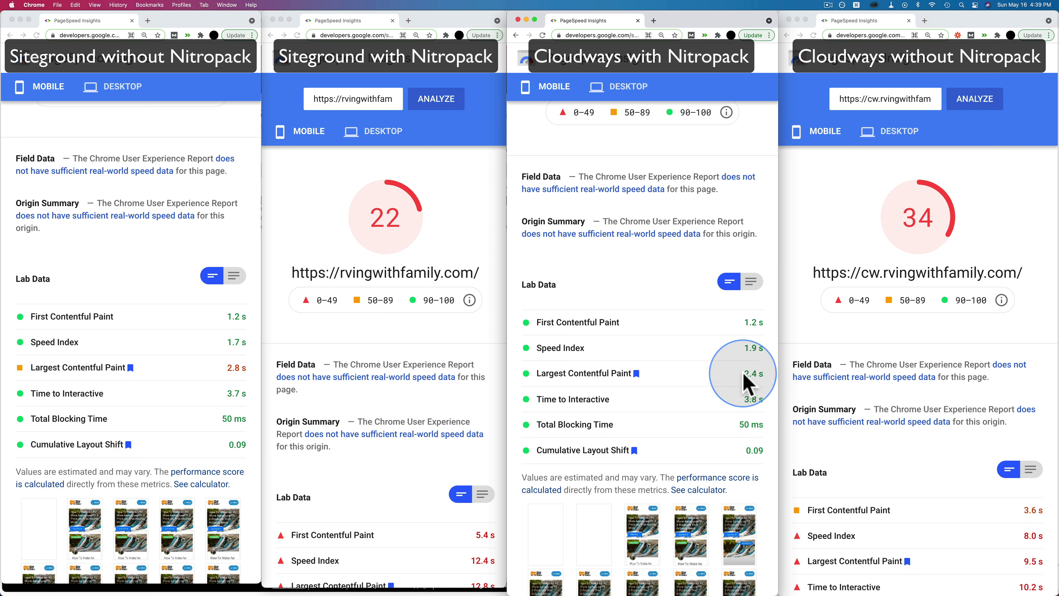
scroll(687, 382, up, 5)
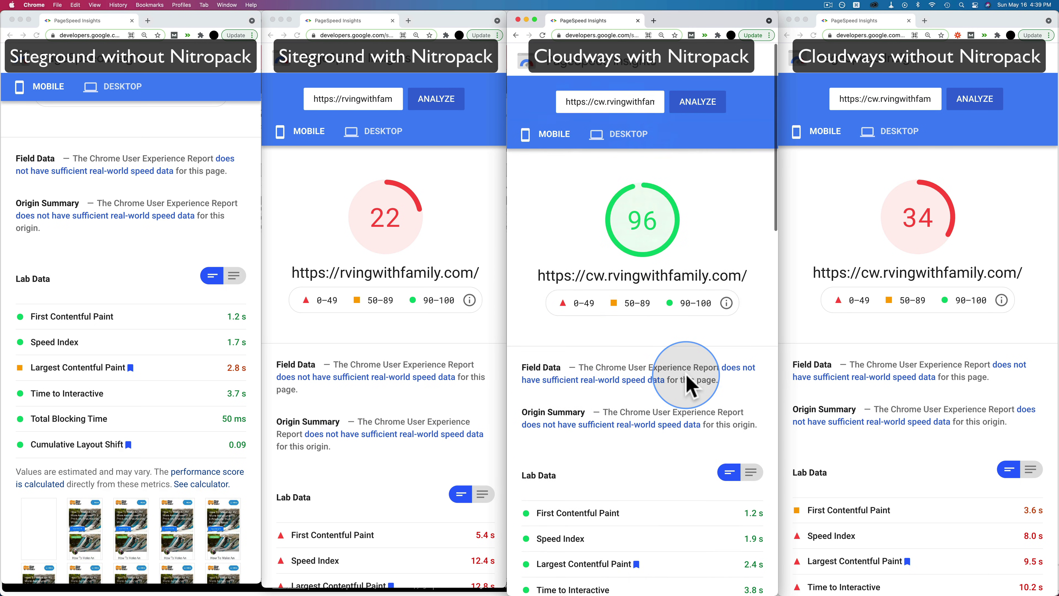
scroll(235, 346, up, 5)
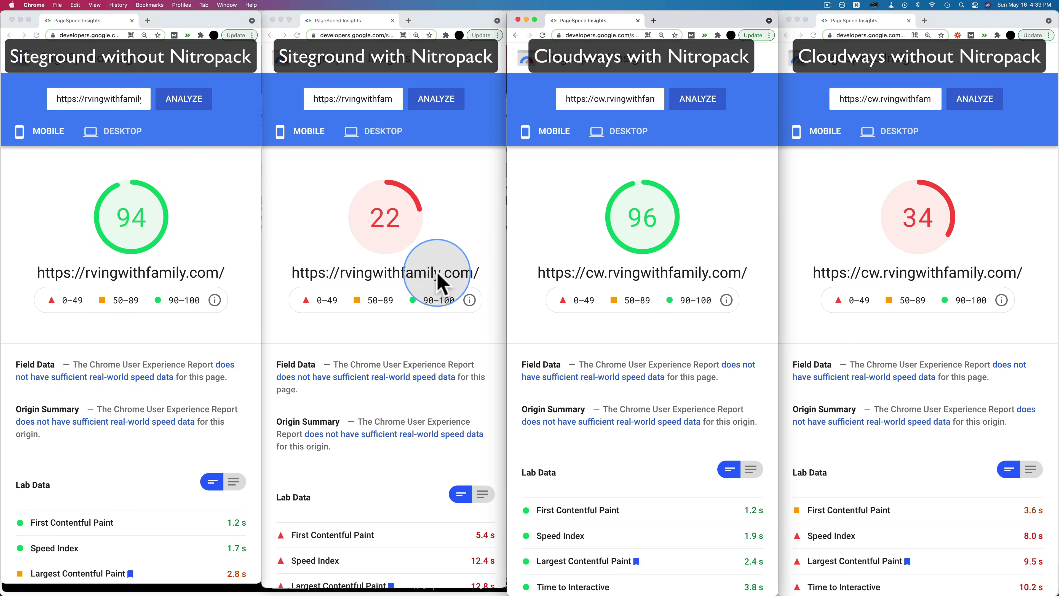
scroll(438, 284, down, 1)
scroll(437, 284, up, 1)
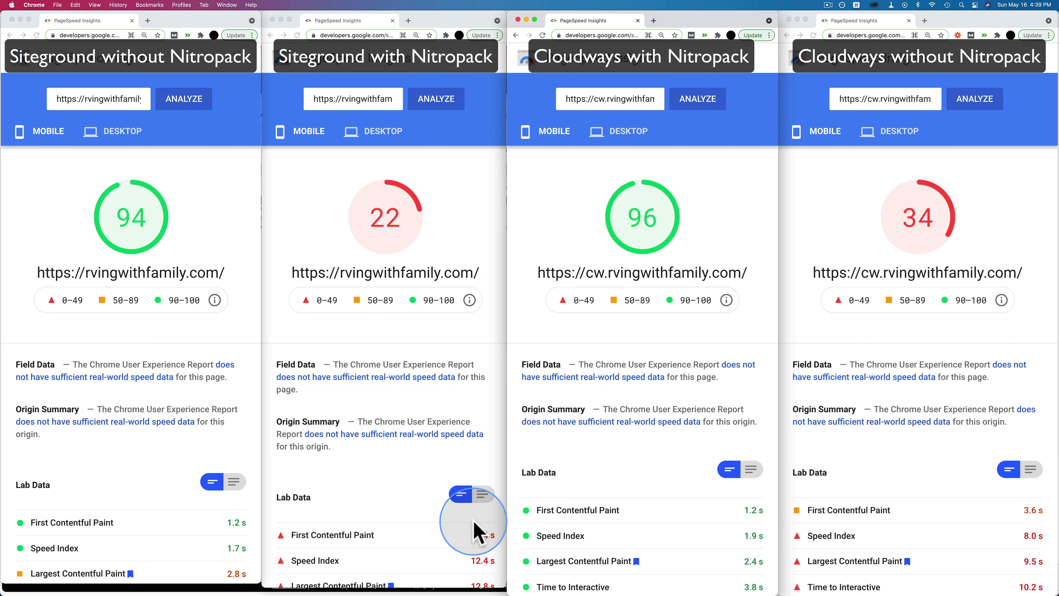
scroll(476, 532, down, 5)
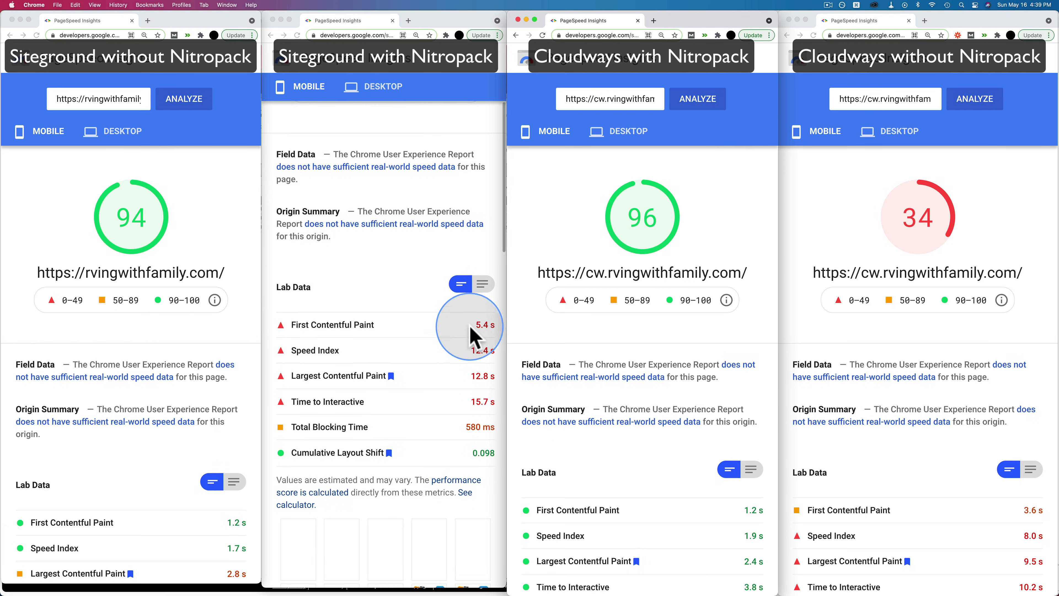
Examine the cw.rvingwithfamily.com 34 report: Speed Index 8.0 s versus 1.9 s with NitroPack
click(872, 227)
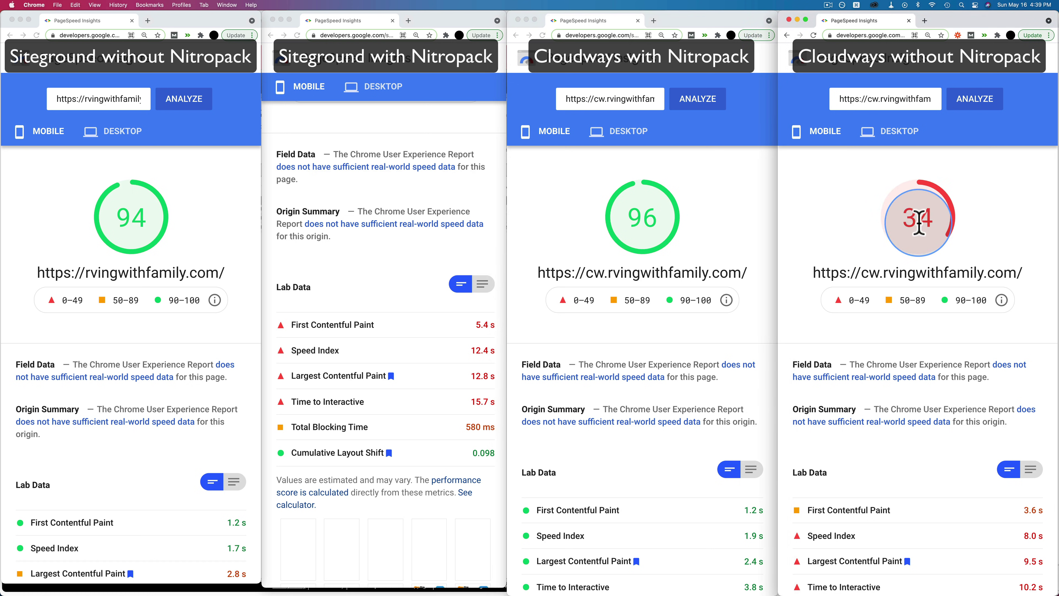
scroll(919, 221, down, 5)
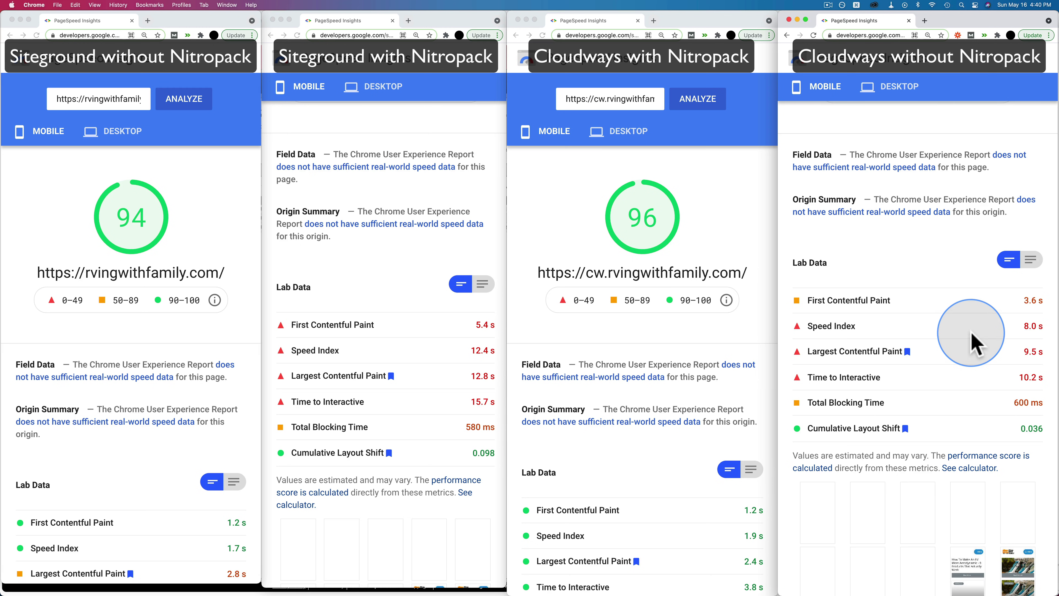
scroll(920, 333, up, 5)
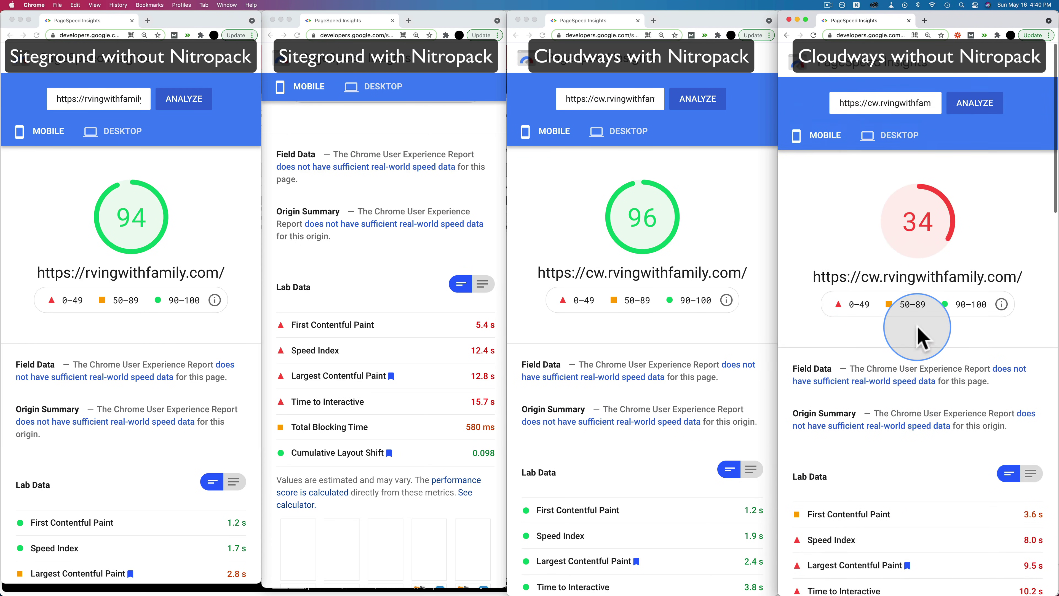
scroll(338, 346, up, 5)
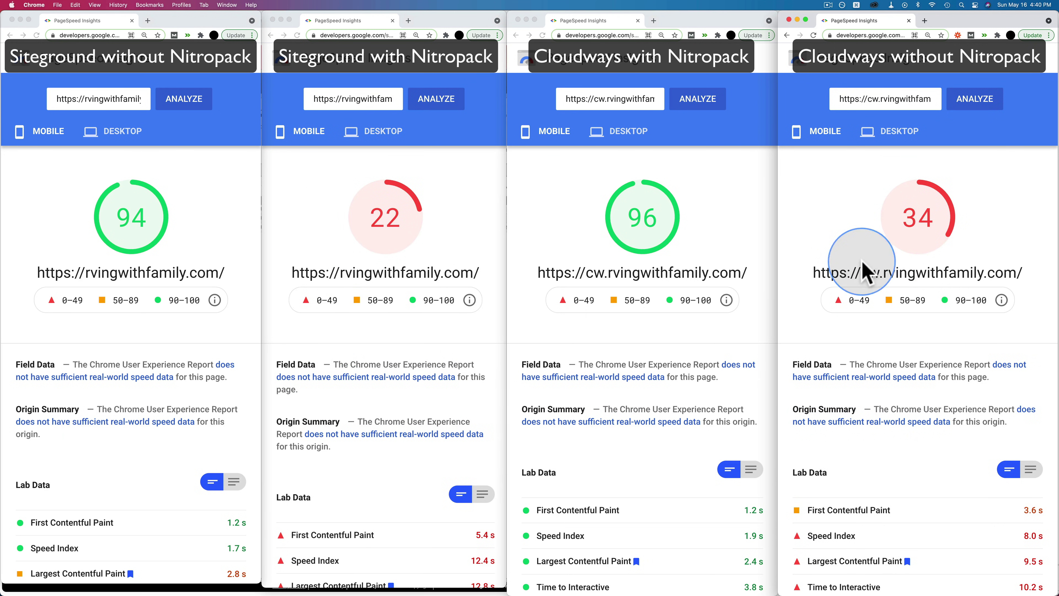
Switch the four reports to desktop, scoring 100, 51, 100 and 76
click(119, 133)
click(385, 133)
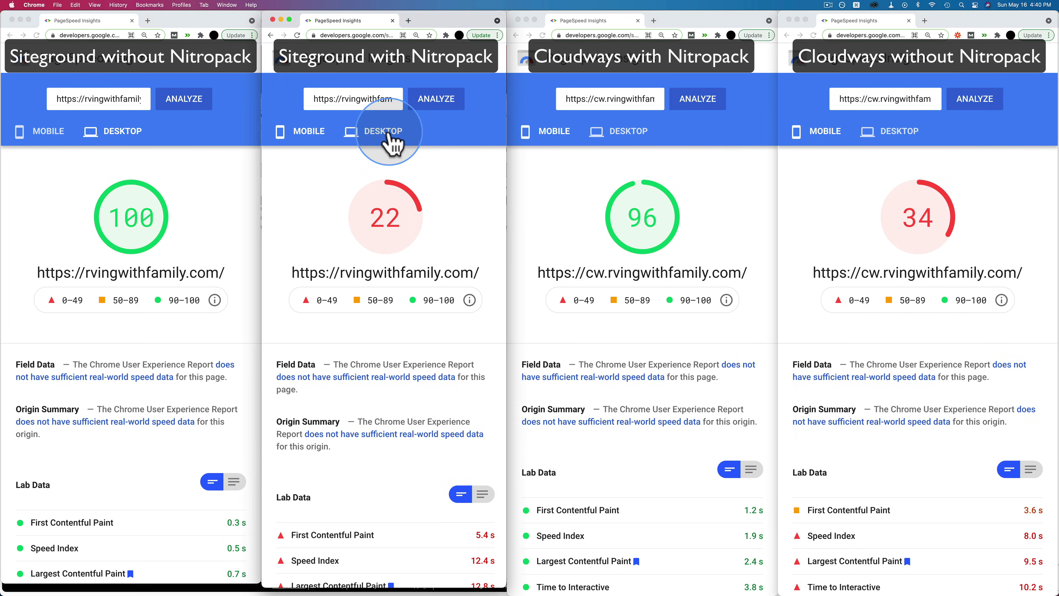
click(625, 132)
click(901, 133)
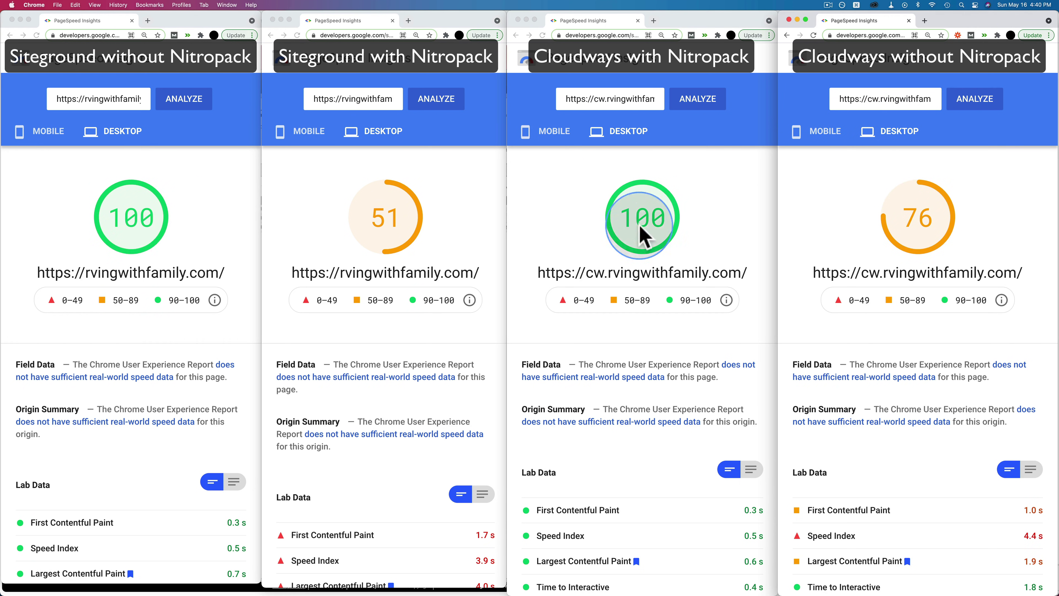
Scroll through each desktop report's Lab Data to compare the metrics
scroll(208, 267, down, 5)
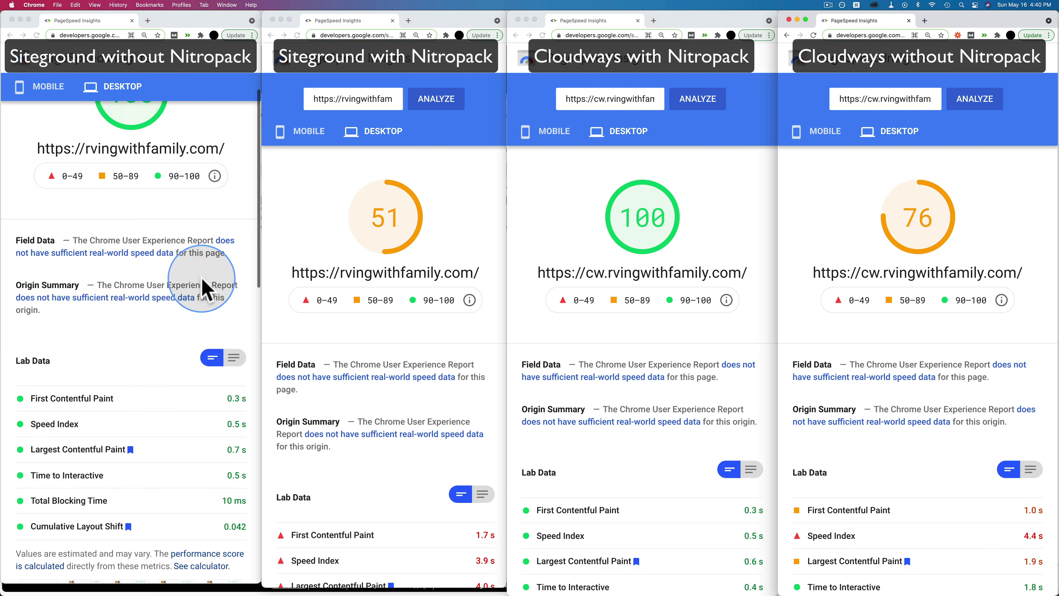
scroll(205, 283, down, 3)
scroll(730, 359, down, 5)
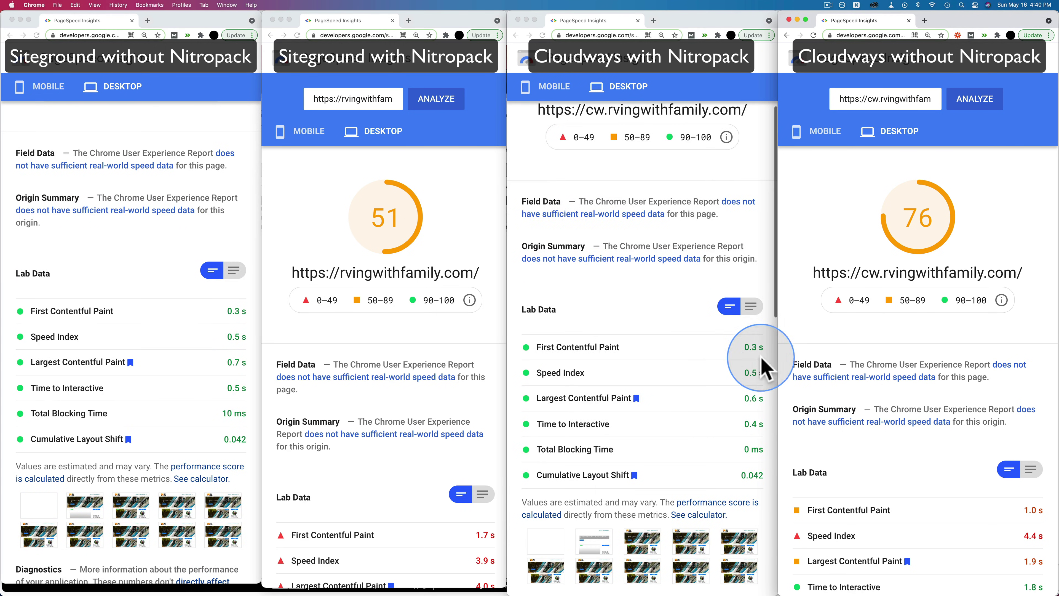
scroll(644, 378, up, 5)
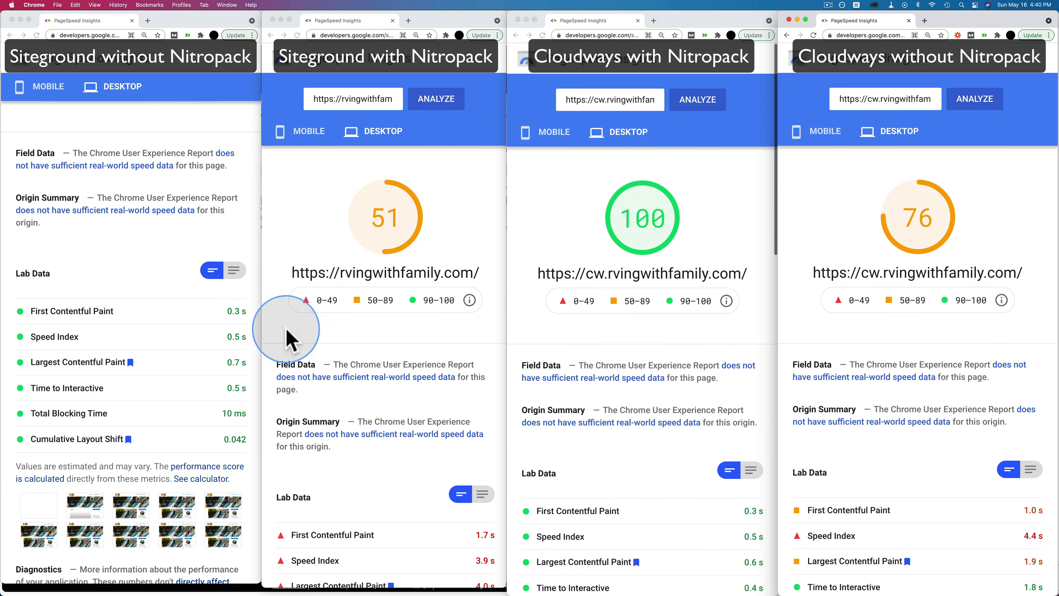
scroll(159, 339, up, 5)
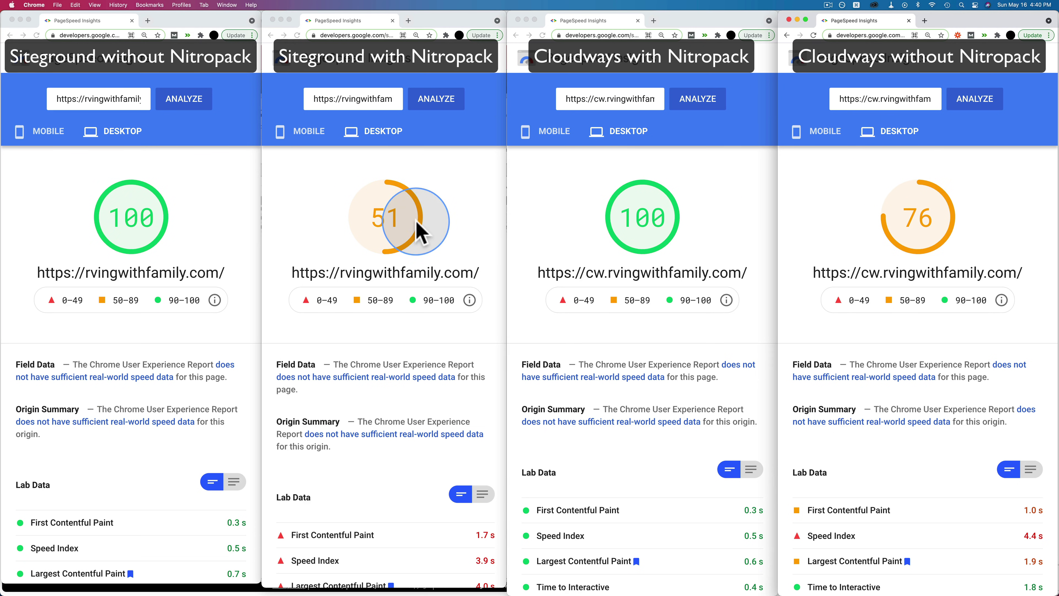
scroll(437, 263, down, 3)
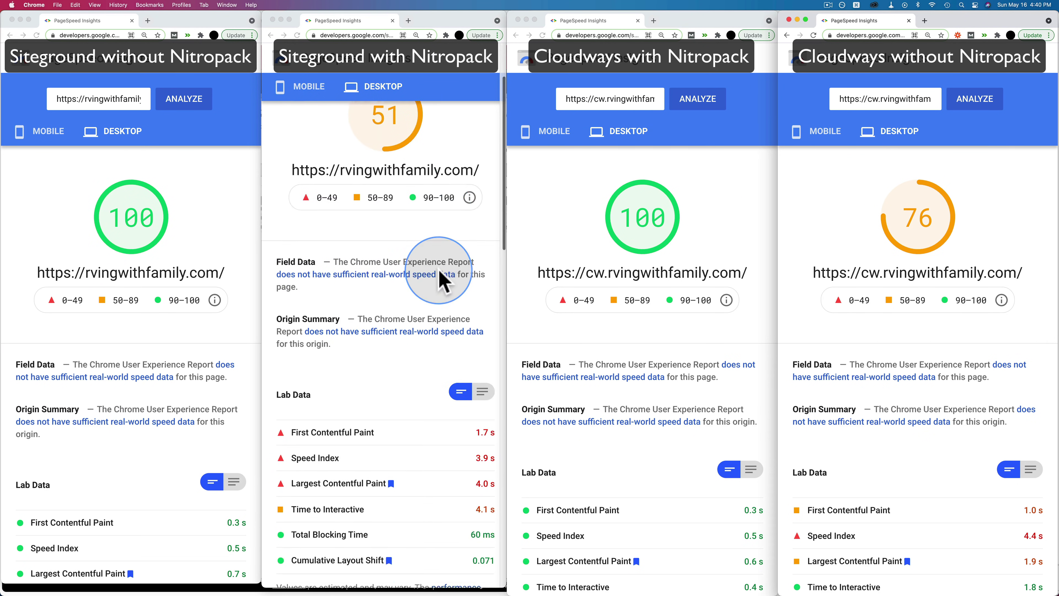
scroll(440, 279, down, 2)
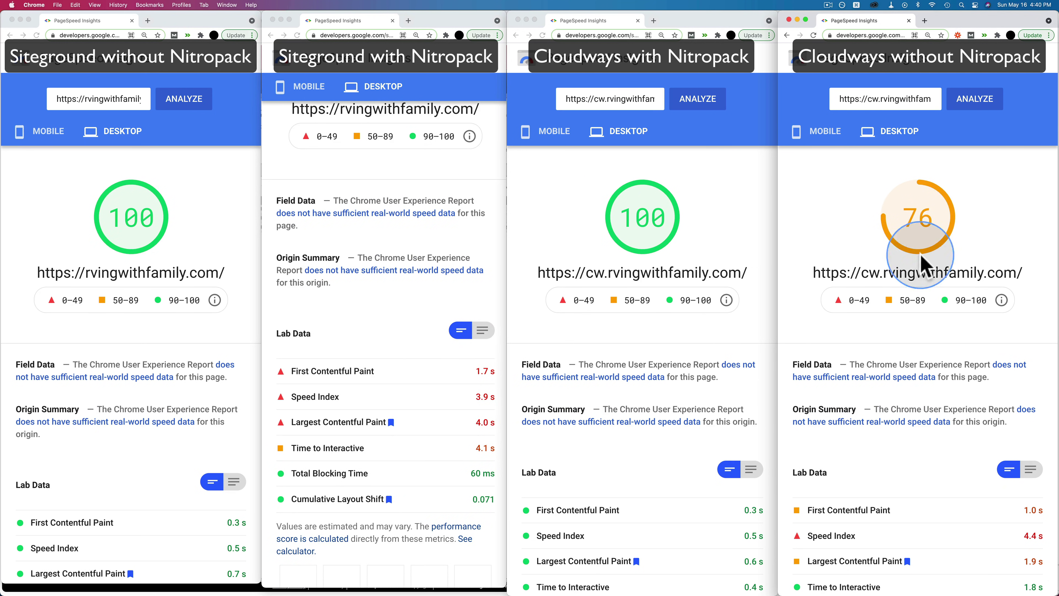
scroll(922, 267, down, 4)
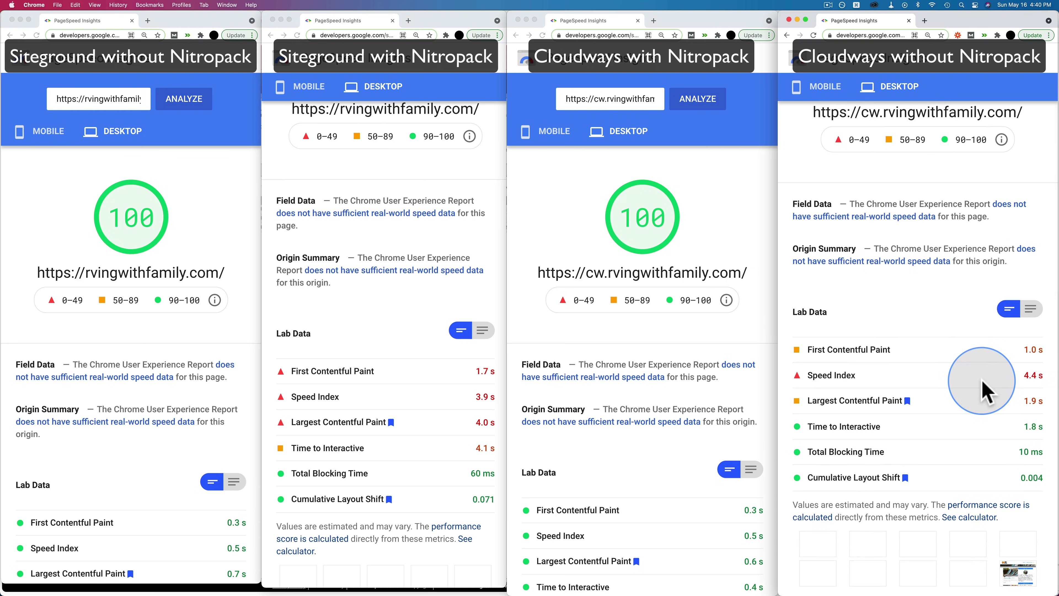
scroll(982, 380, down, 1)
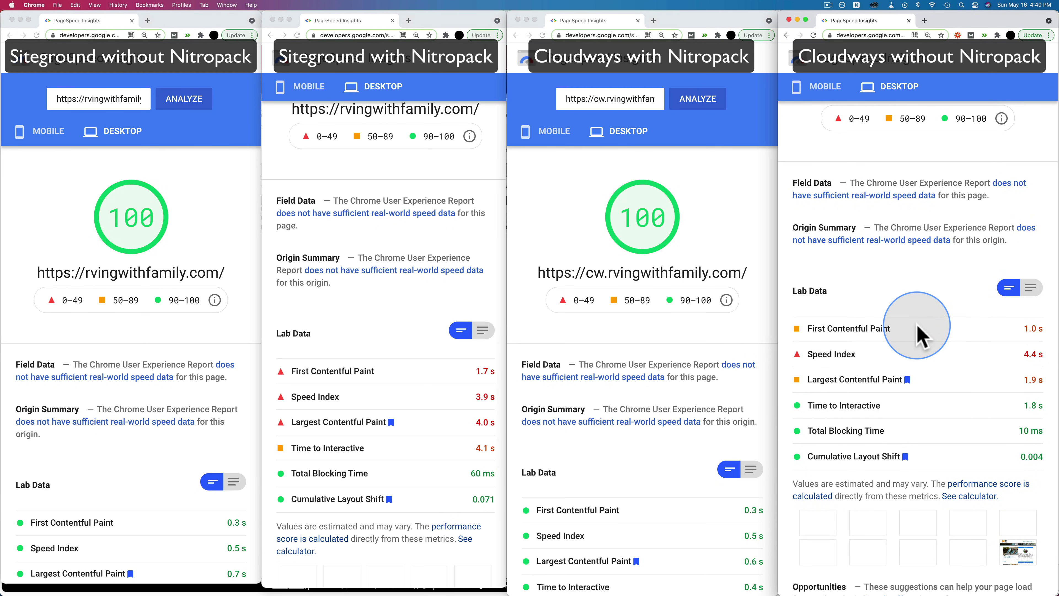
scroll(920, 334, up, 2)
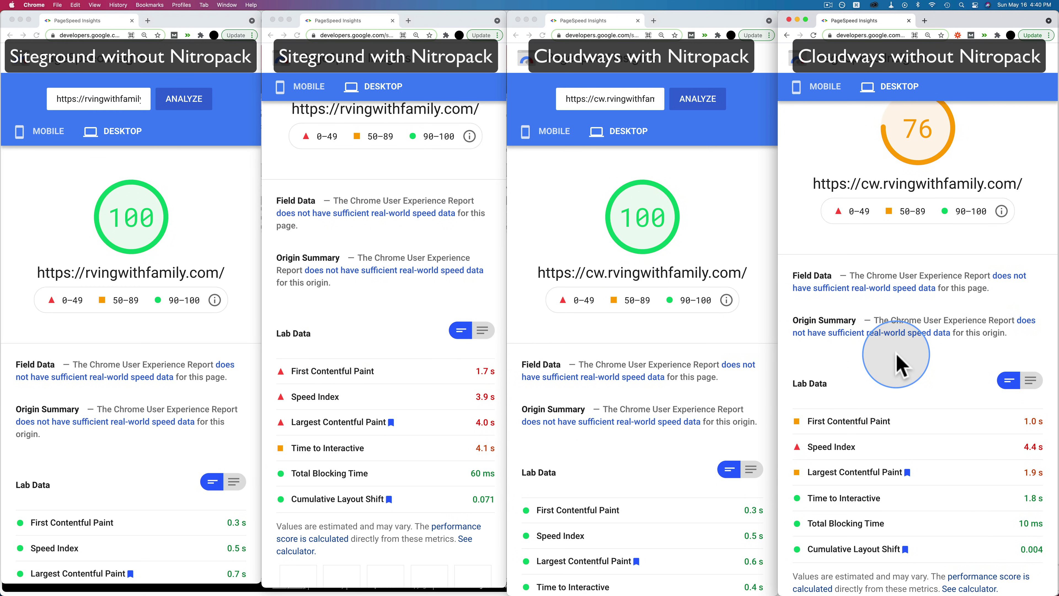
scroll(442, 392, up, 4)
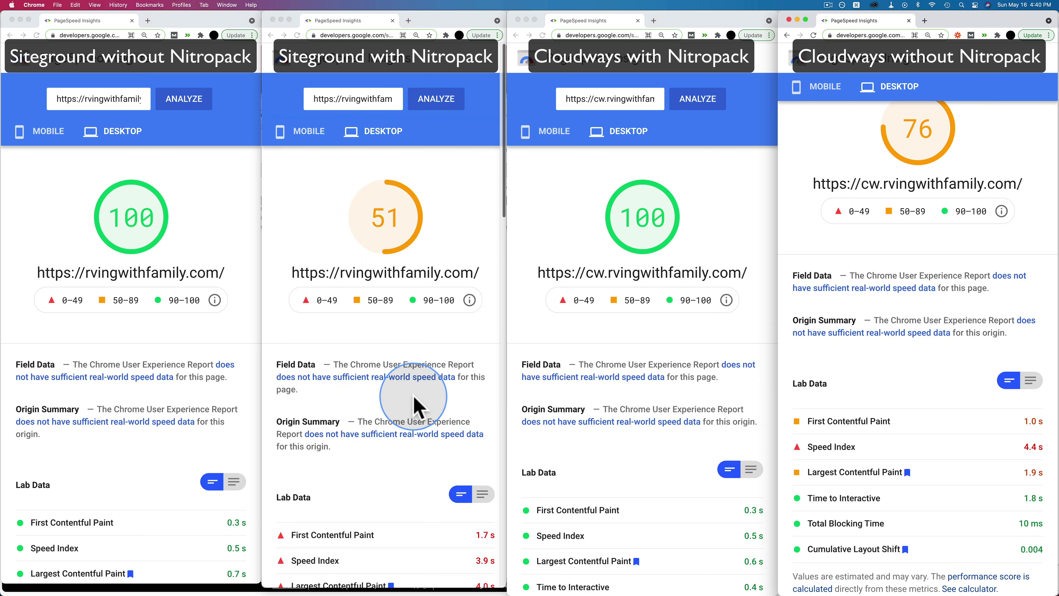
scroll(913, 346, up, 2)
scroll(913, 346, up, 1)
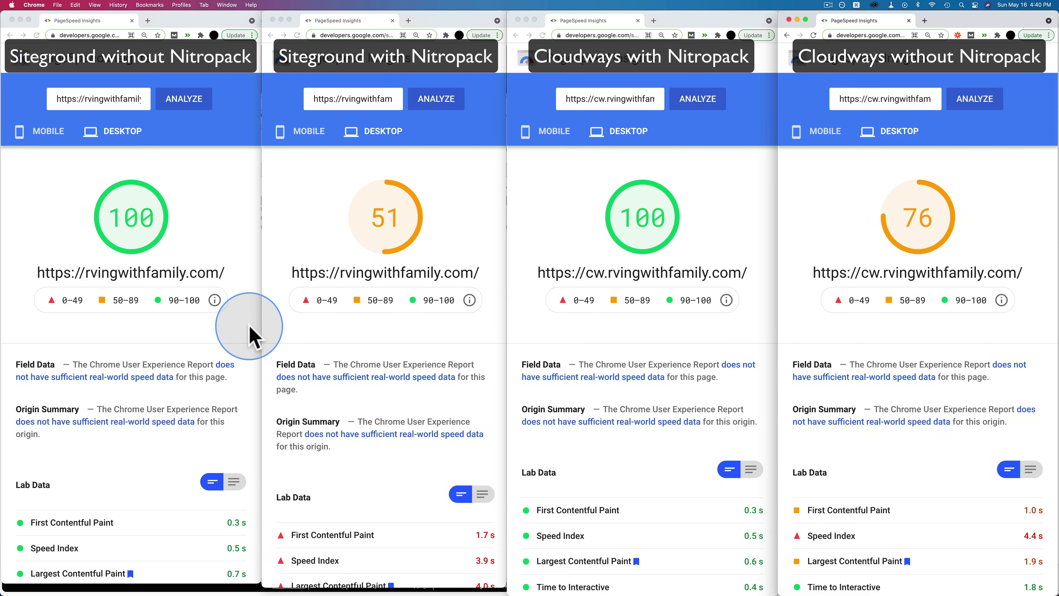